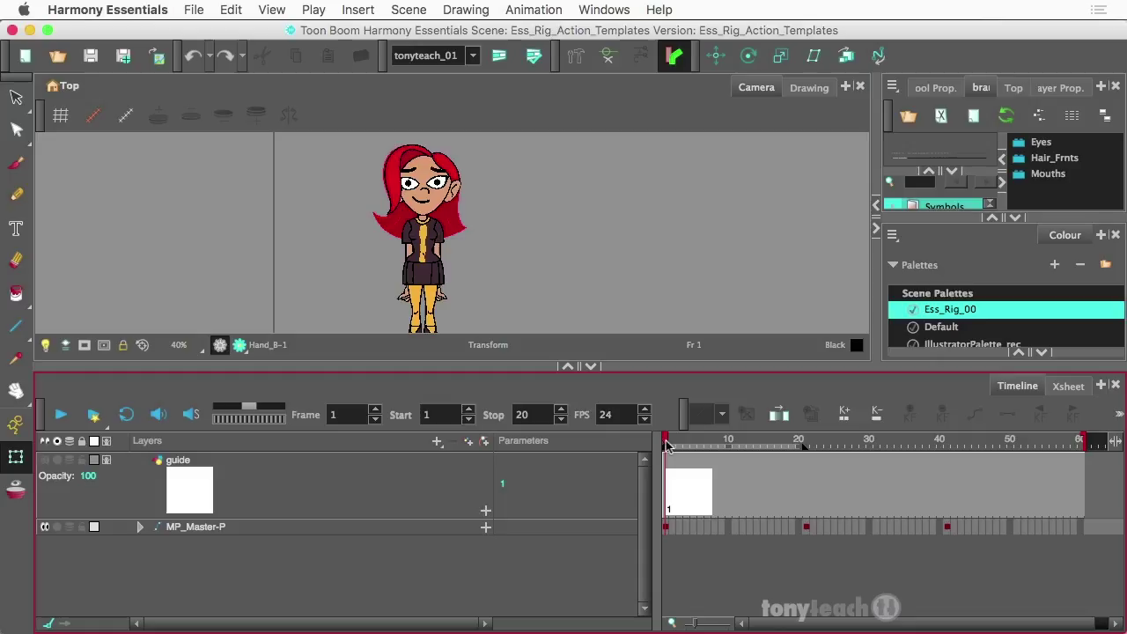
# Preview the existing animation, then keyframe the MP_Master-P rig at frames 8 and 16
pyautogui.moveTo(668, 445); pyautogui.dragTo(705, 459)
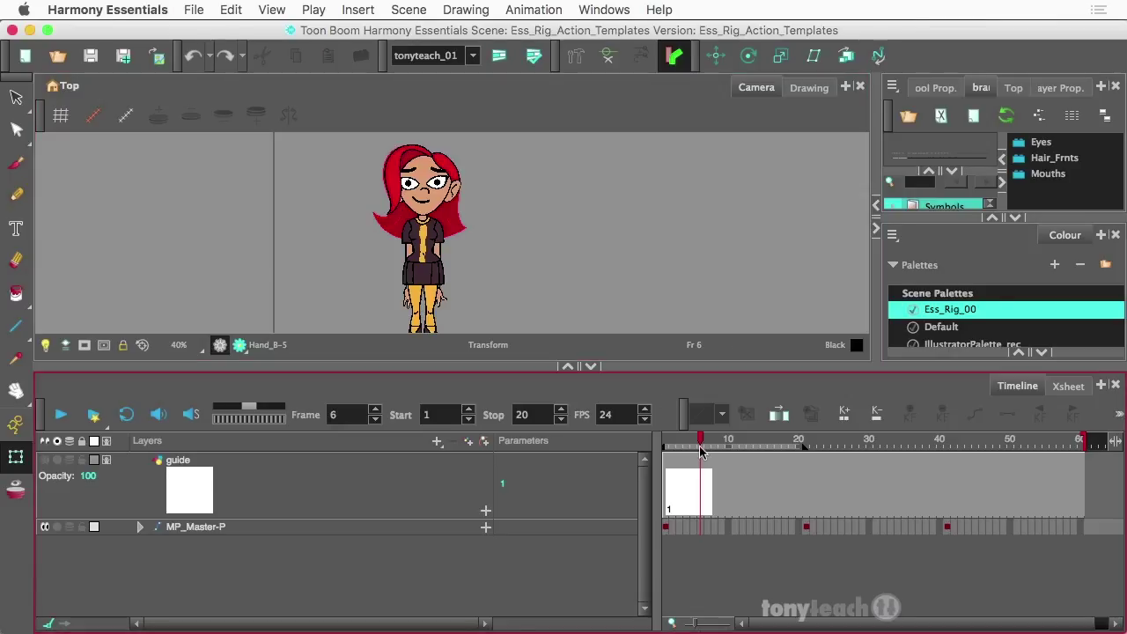
pyautogui.moveTo(702, 446)
pyautogui.mouseDown()
pyautogui.moveTo(717, 446)
pyautogui.moveTo(702, 446)
pyautogui.mouseUp()
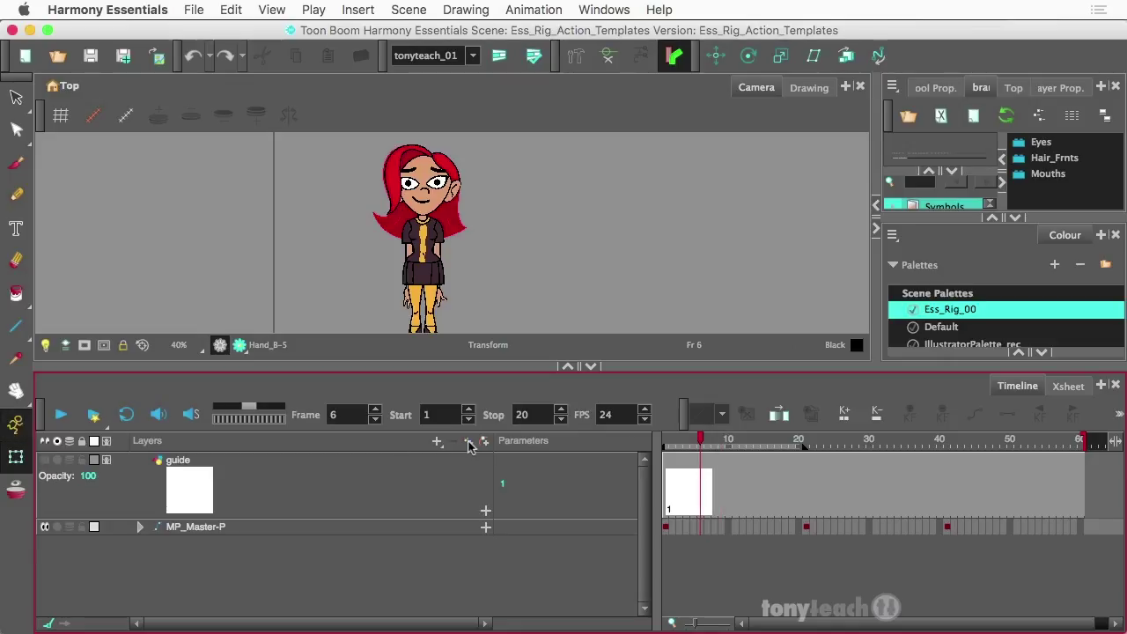
pyautogui.moveTo(701, 447)
pyautogui.mouseDown()
pyautogui.moveTo(753, 449)
pyautogui.moveTo(715, 451)
pyautogui.mouseUp()
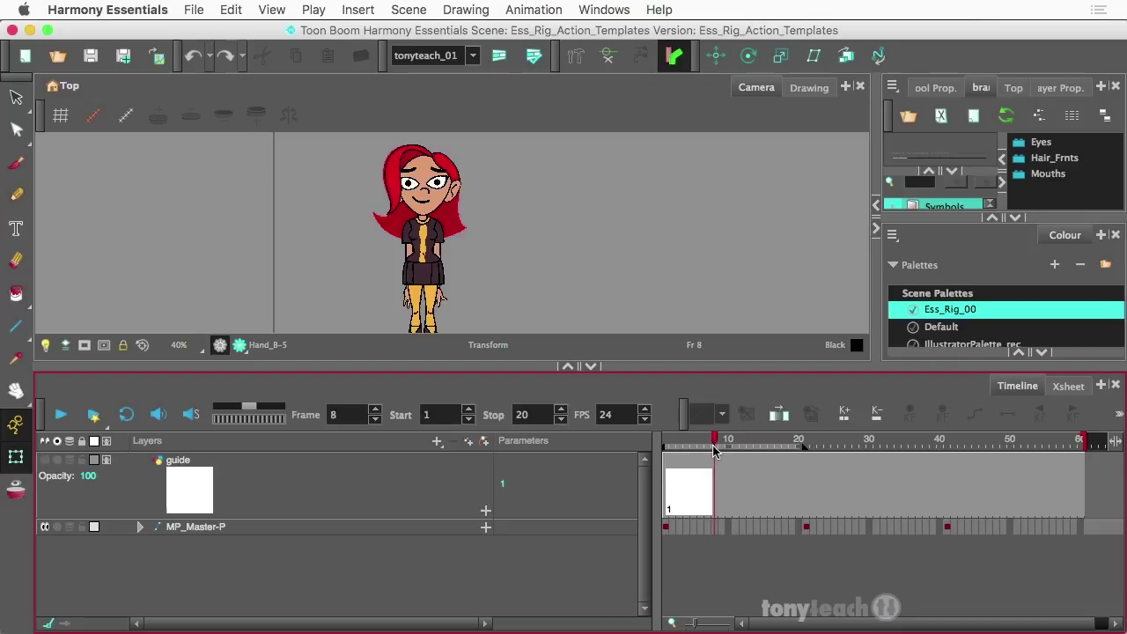
pyautogui.click(714, 528)
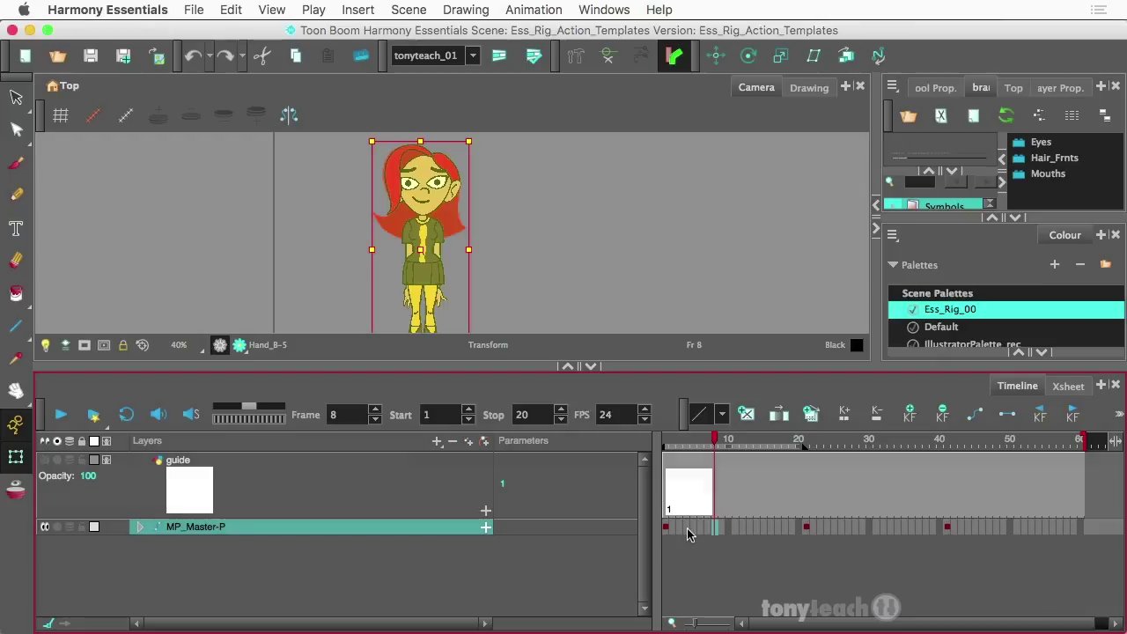
pyautogui.press('F6')
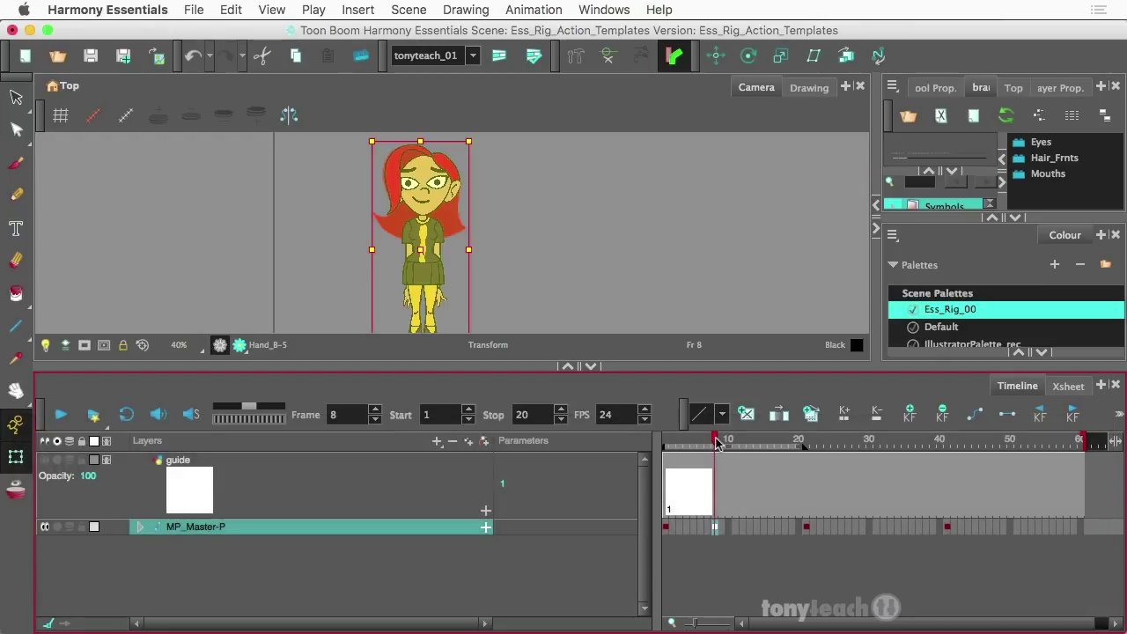
pyautogui.moveTo(716, 443); pyautogui.dragTo(769, 452)
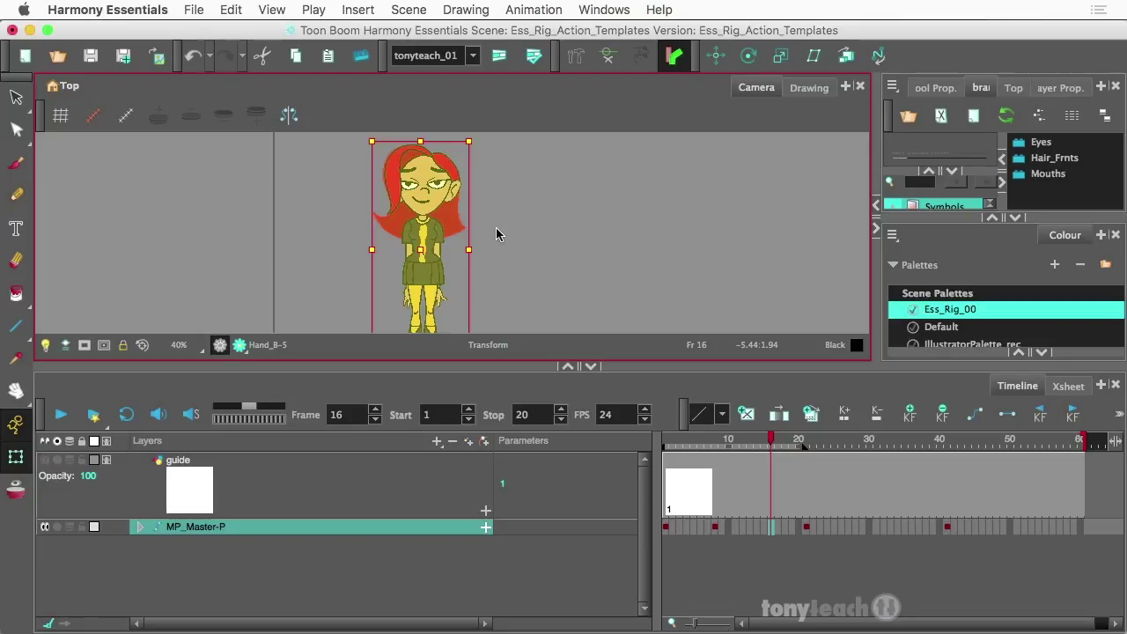
pyautogui.press('F6')
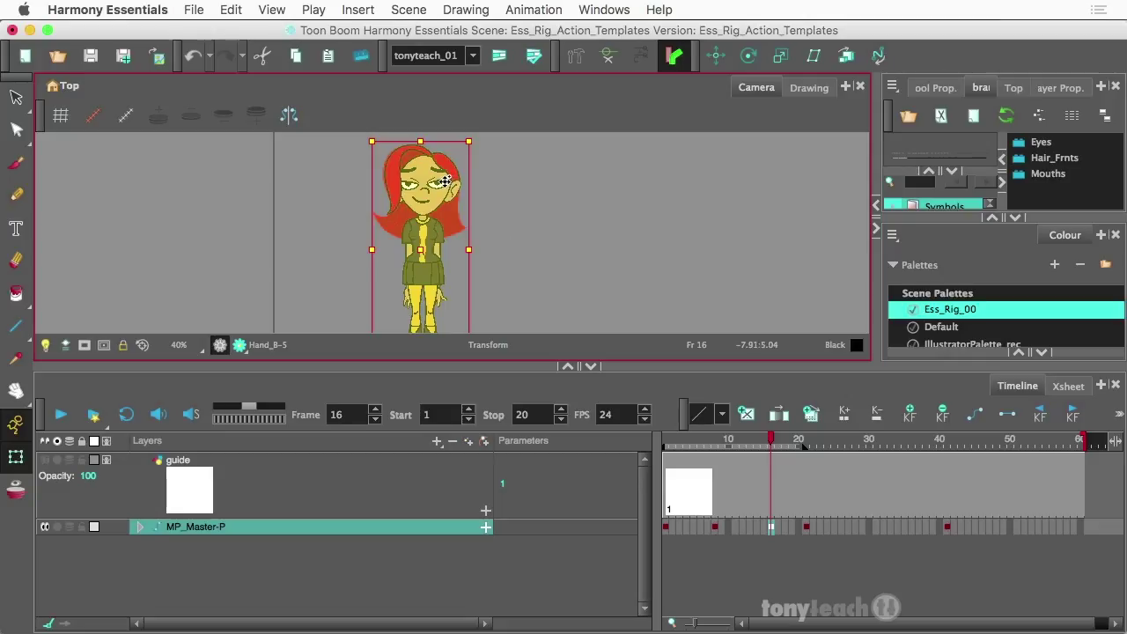
# Enable Peg Selection Mode in Tool Properties and select the girl's head peg
pyautogui.press('Escape')
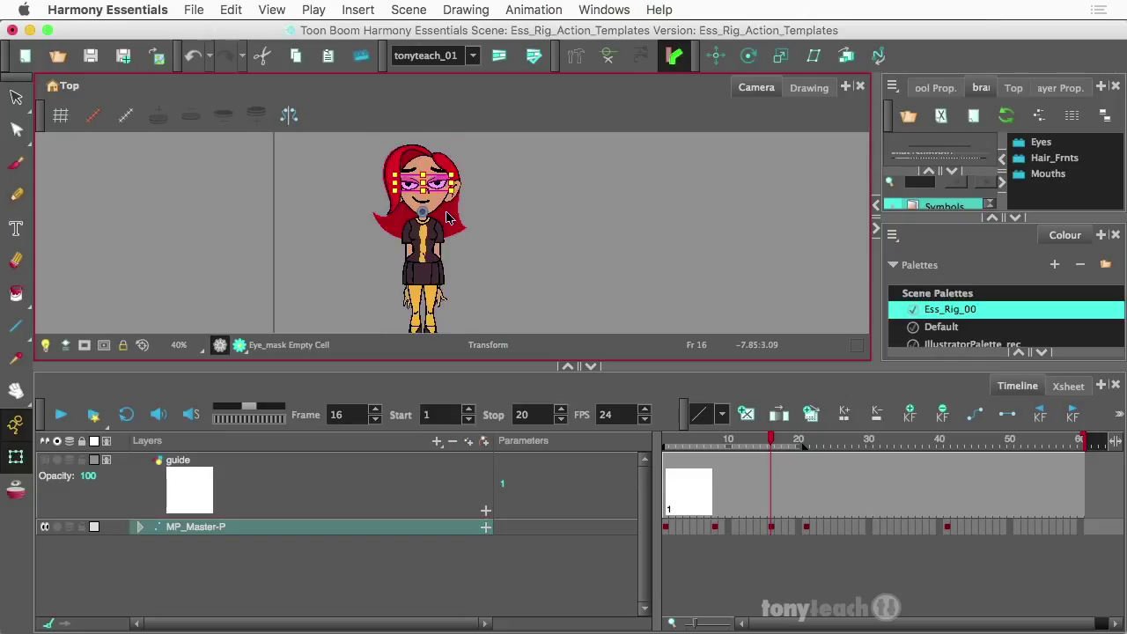
pyautogui.click(449, 208)
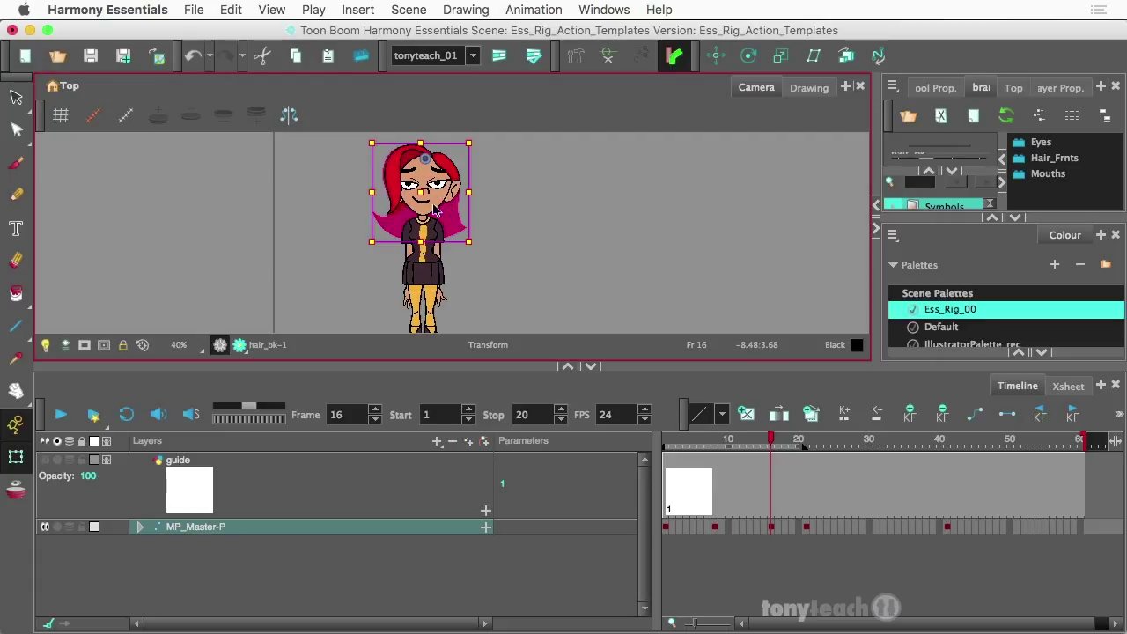
pyautogui.click(440, 195)
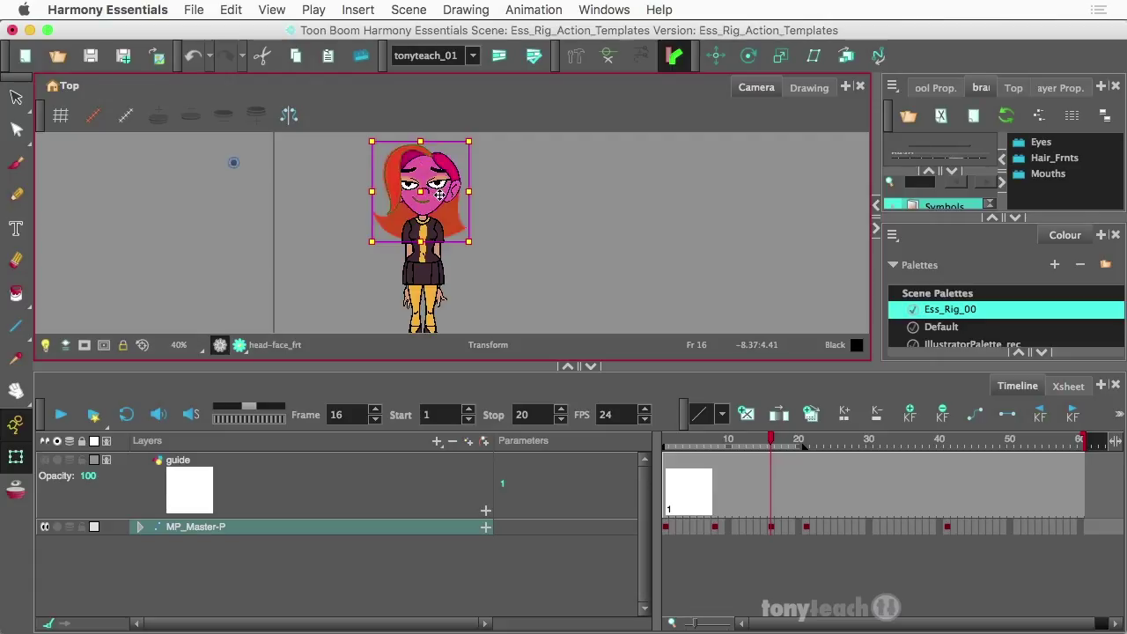
pyautogui.click(940, 91)
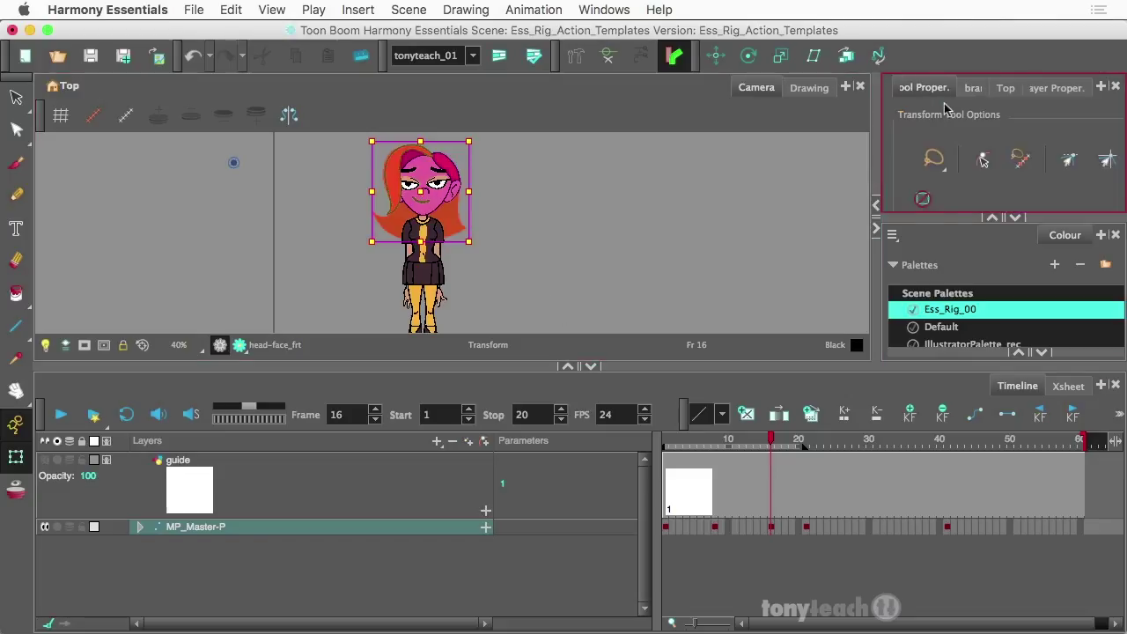
pyautogui.click(503, 202)
pyautogui.click(438, 192)
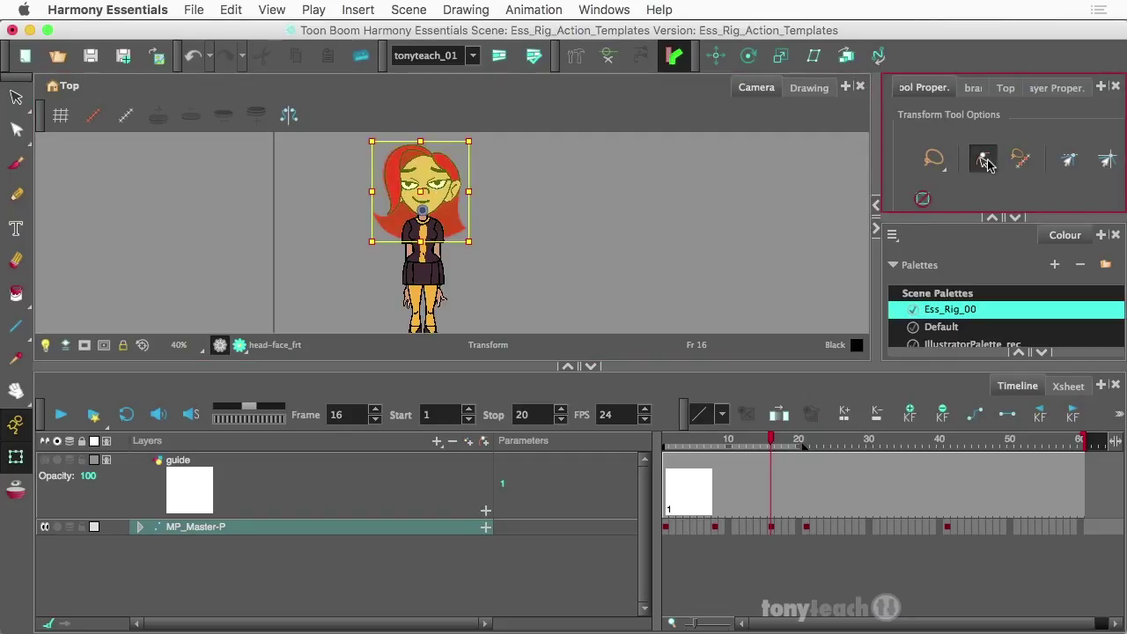
pyautogui.click(985, 164)
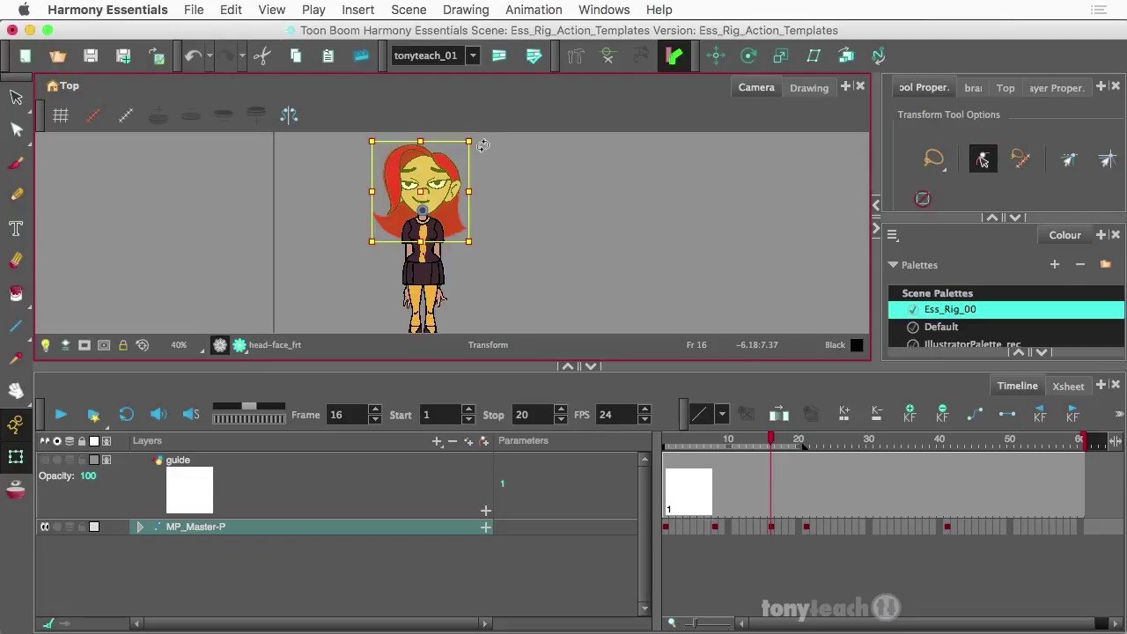
# Rotate the head clockwise around its neck pivot and compare it with frame 15
pyautogui.moveTo(483, 144); pyautogui.dragTo(525, 178)
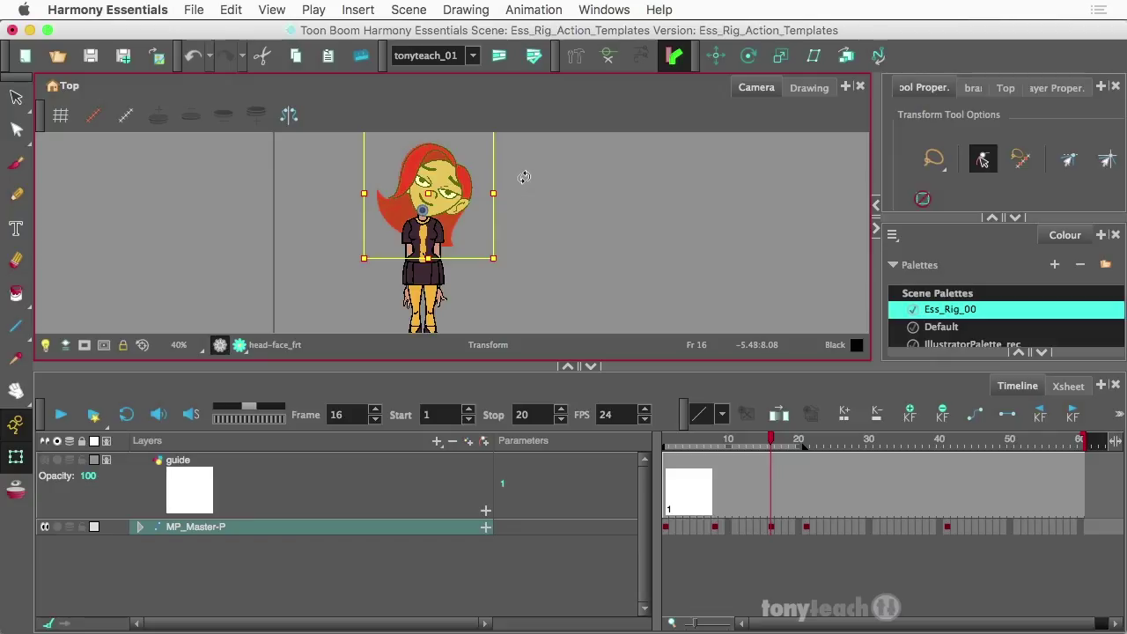
pyautogui.click(763, 443)
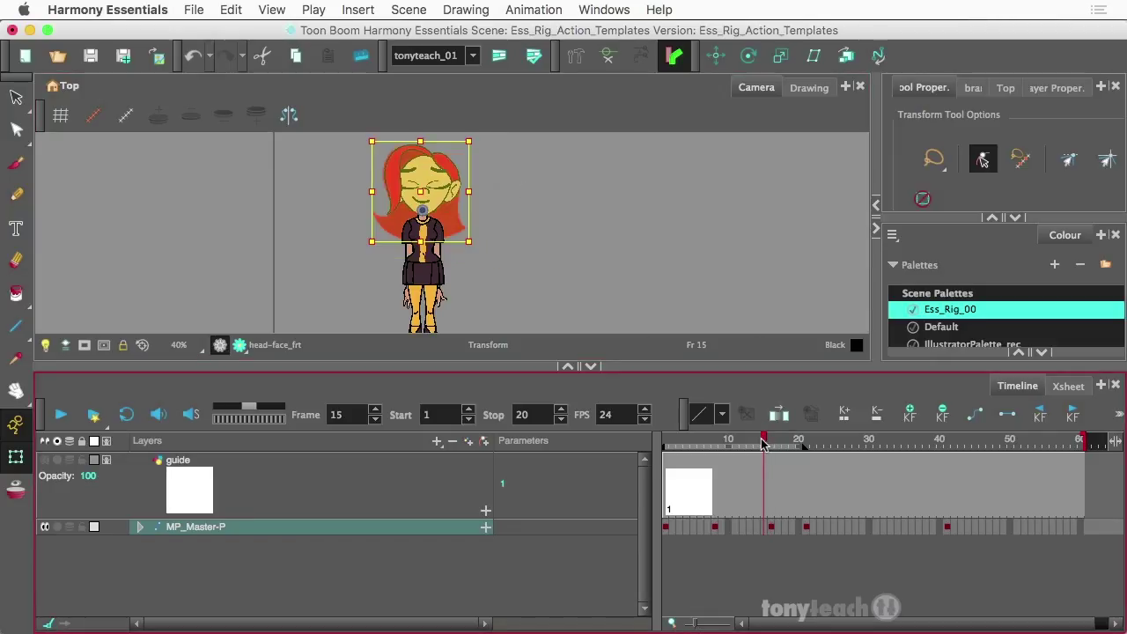
pyautogui.moveTo(762, 443); pyautogui.dragTo(771, 444)
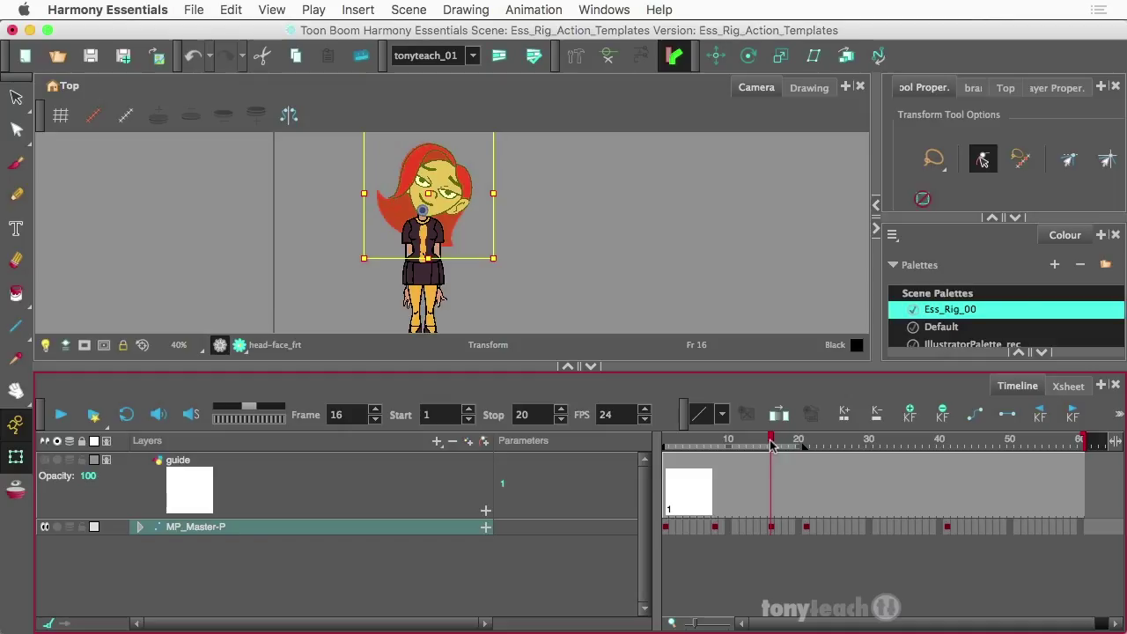
# Show the front arm's deformation chain and swing that arm out from the body
pyautogui.click(583, 348)
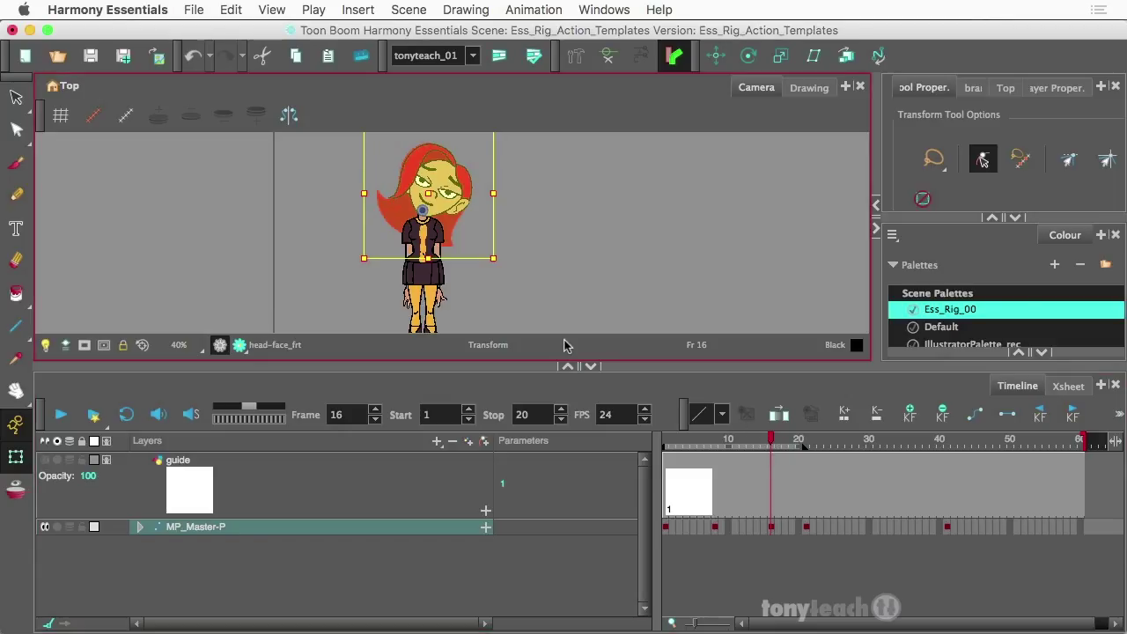
pyautogui.click(407, 239)
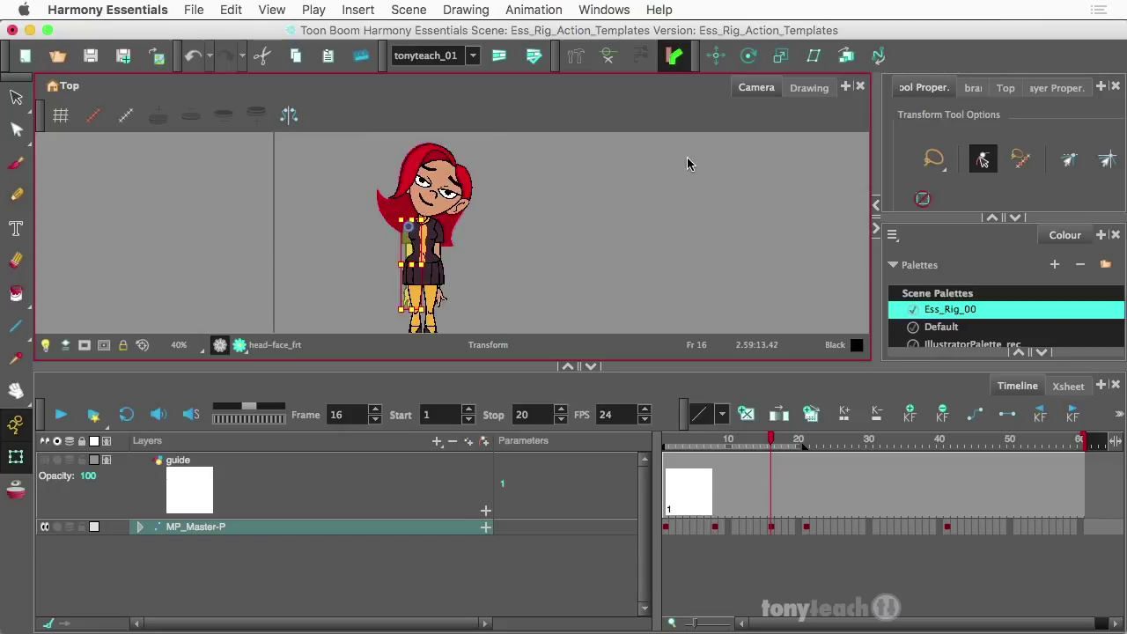
pyautogui.click(609, 56)
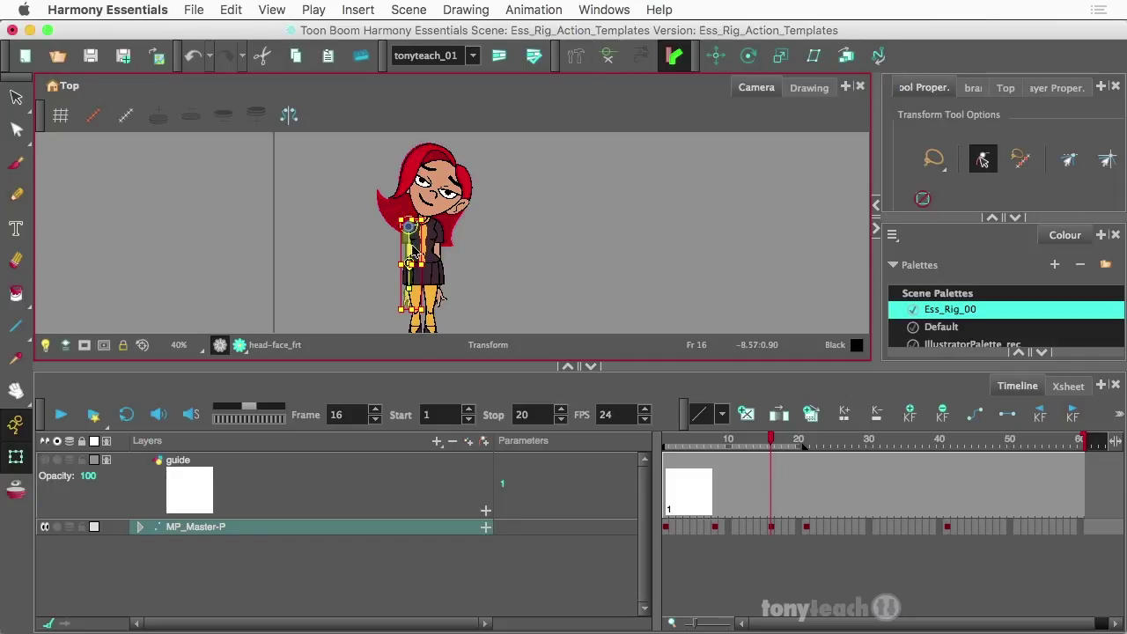
pyautogui.moveTo(409, 246)
pyautogui.mouseDown()
pyautogui.moveTo(377, 266)
pyautogui.moveTo(402, 267)
pyautogui.mouseUp()
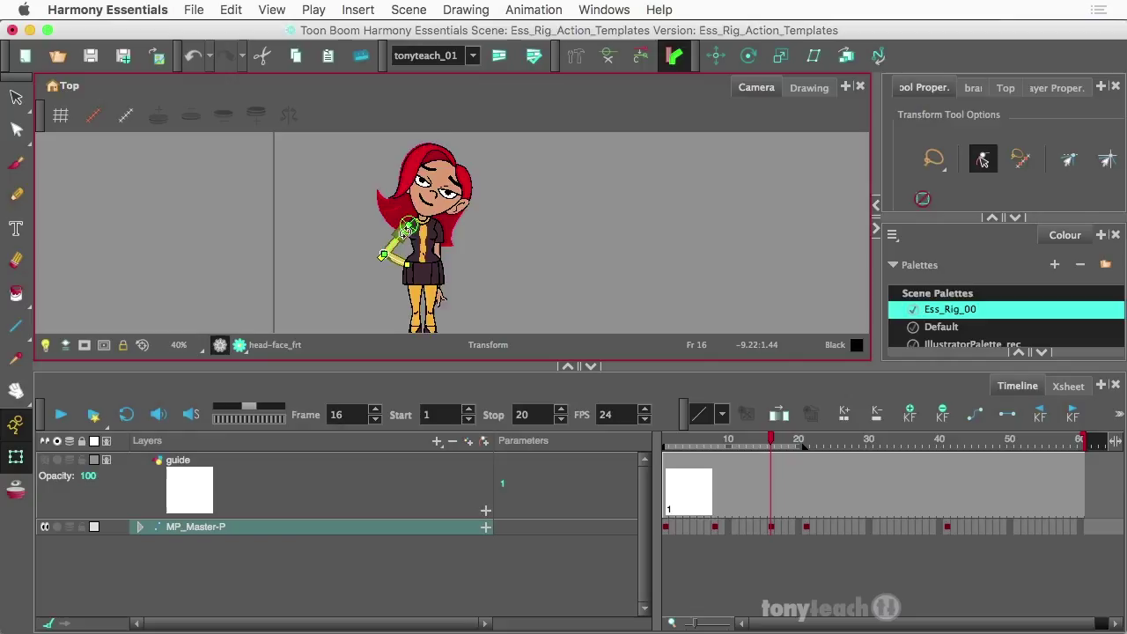
pyautogui.scroll(2, 410, 227)
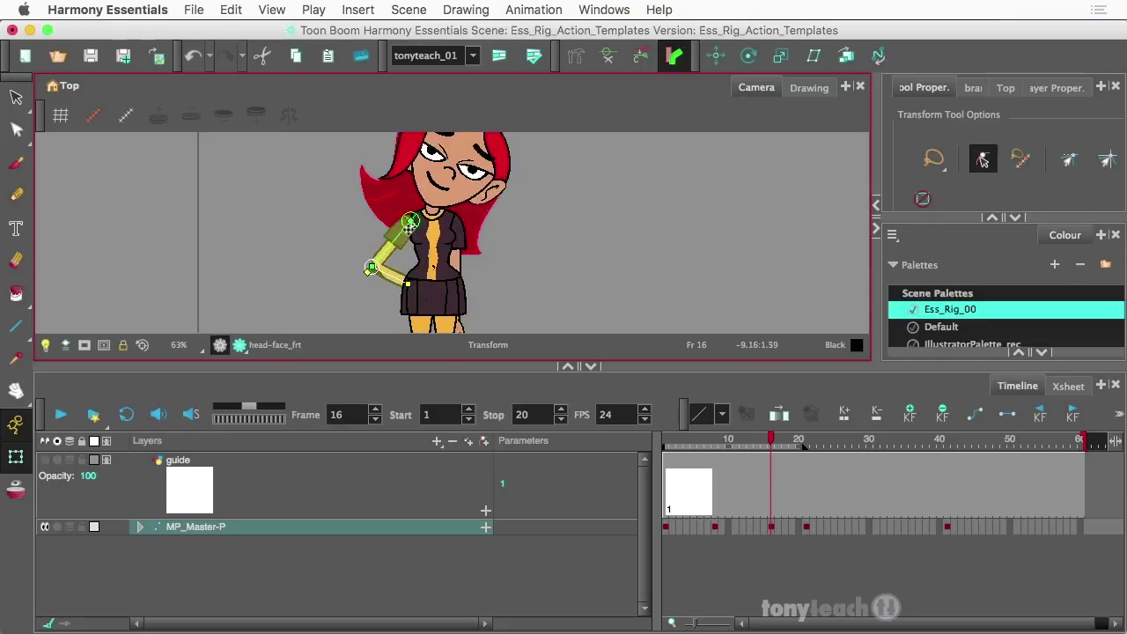
pyautogui.moveTo(411, 221); pyautogui.dragTo(413, 220)
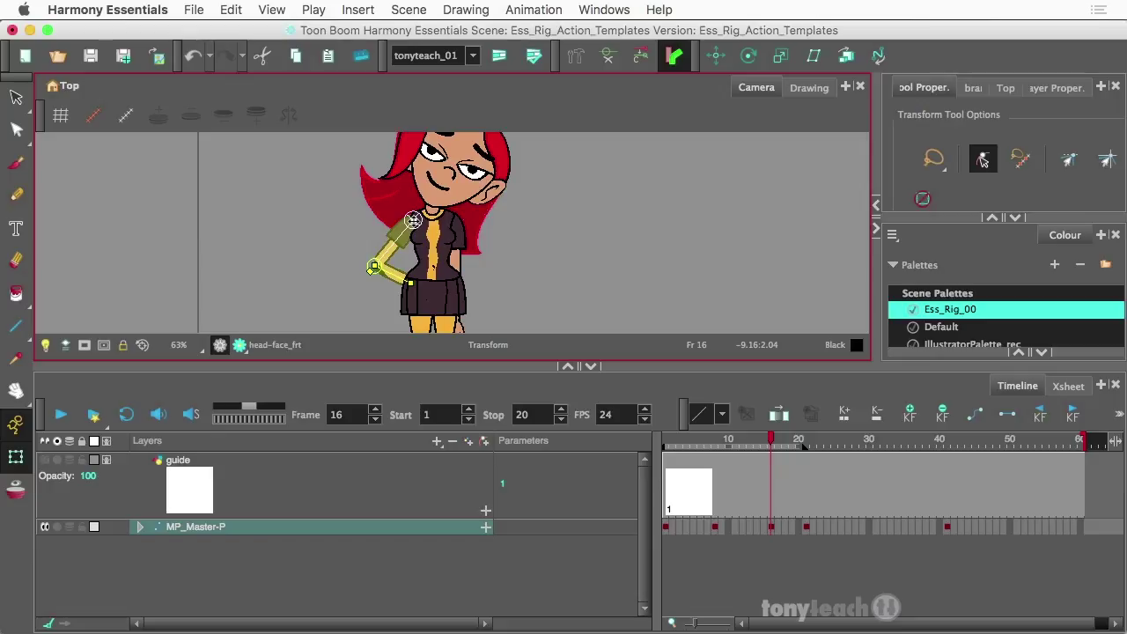
# Swing the back arm out to the right and compare the pose with frame 15
pyautogui.click(458, 233)
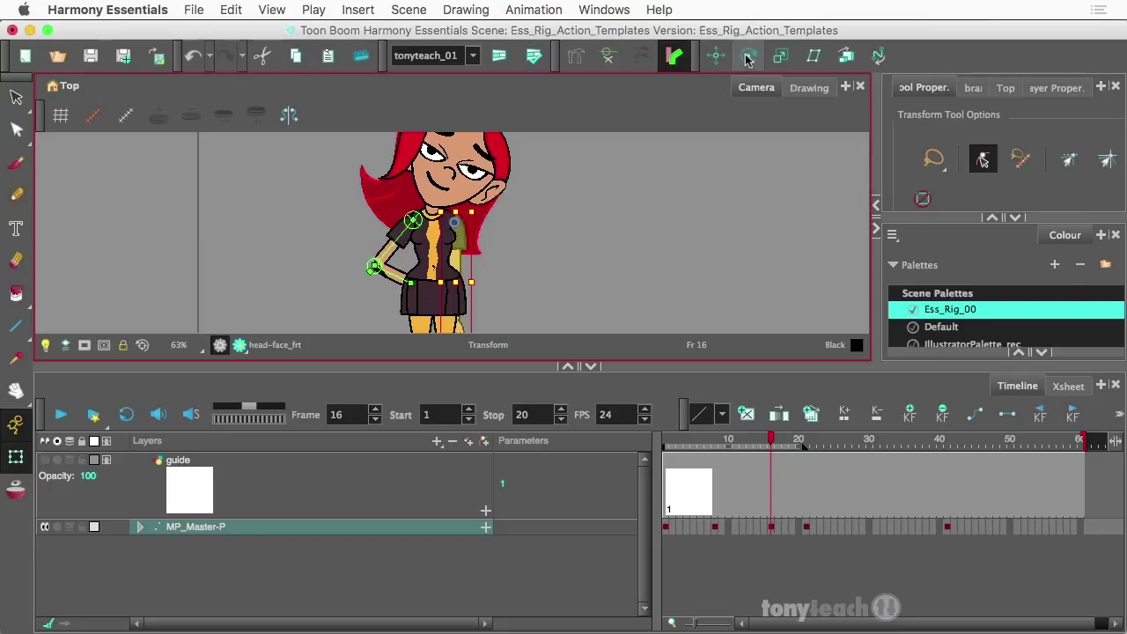
pyautogui.click(606, 55)
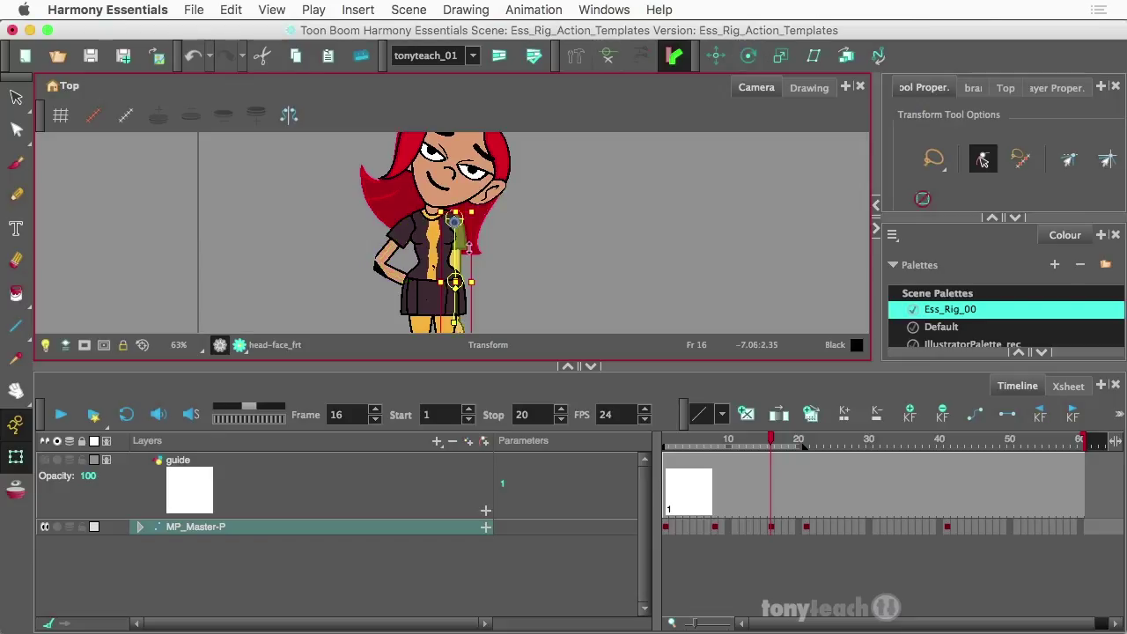
pyautogui.moveTo(453, 260); pyautogui.dragTo(469, 288)
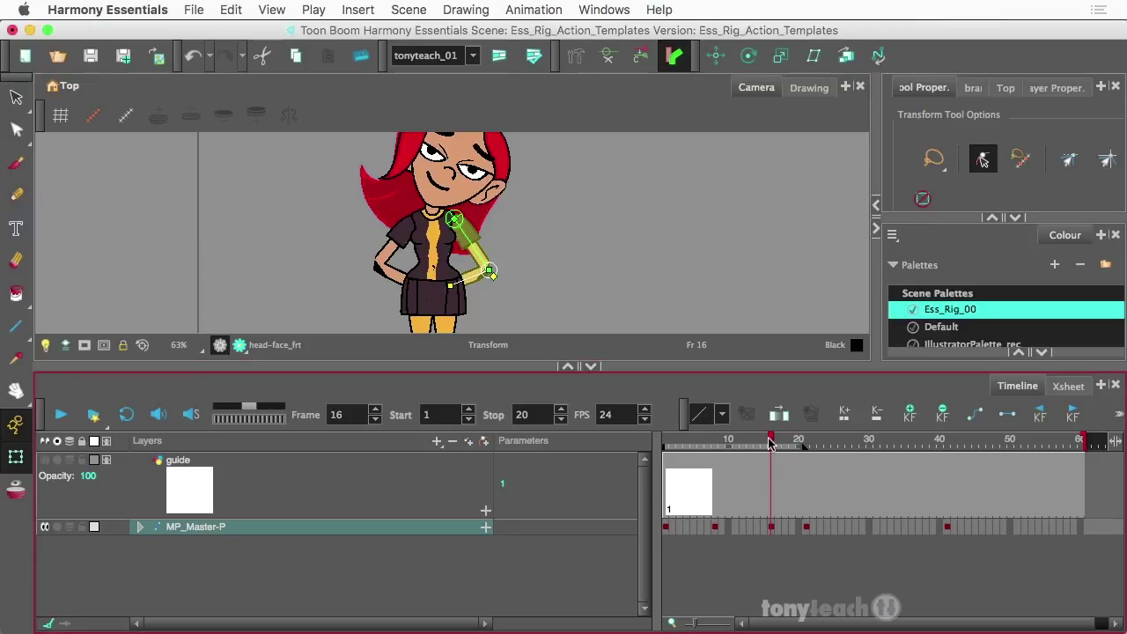
pyautogui.moveTo(770, 444); pyautogui.dragTo(771, 447)
# Turn MP_Master-P's frame-8 key into a motion tween with ⌘K and preview frames 7–16
pyautogui.click(715, 528)
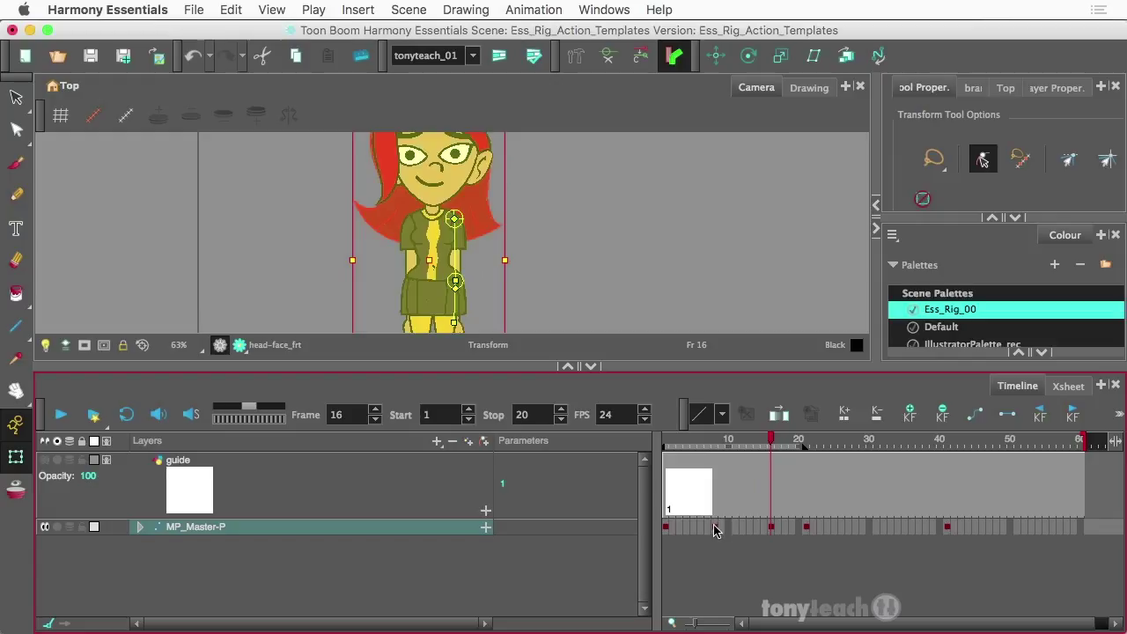
pyautogui.click(537, 9)
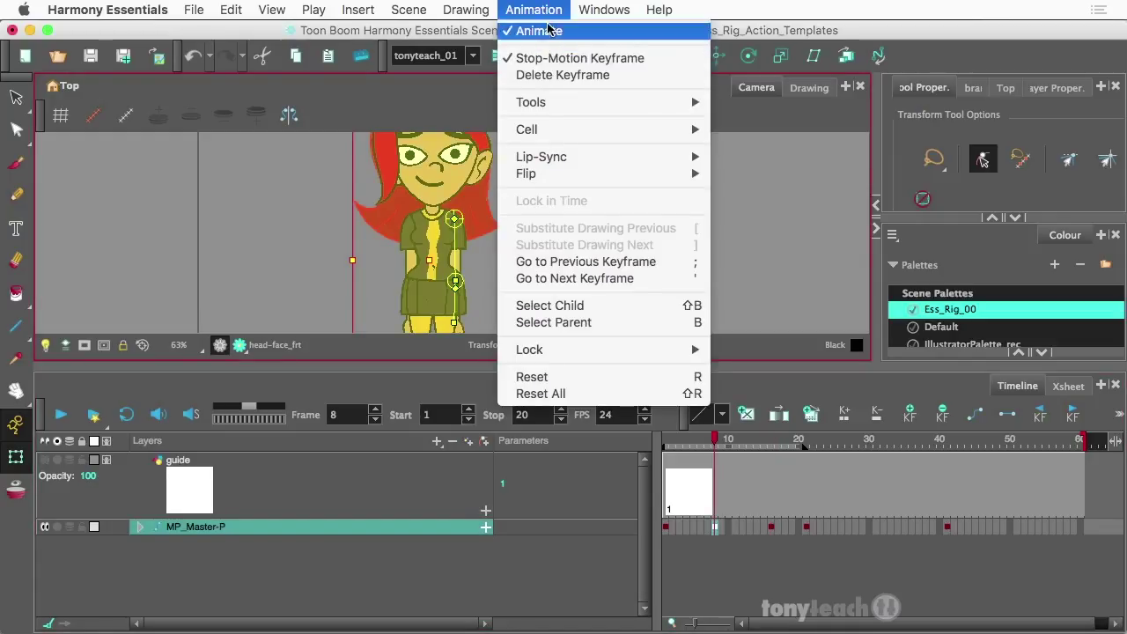
pyautogui.click(554, 8)
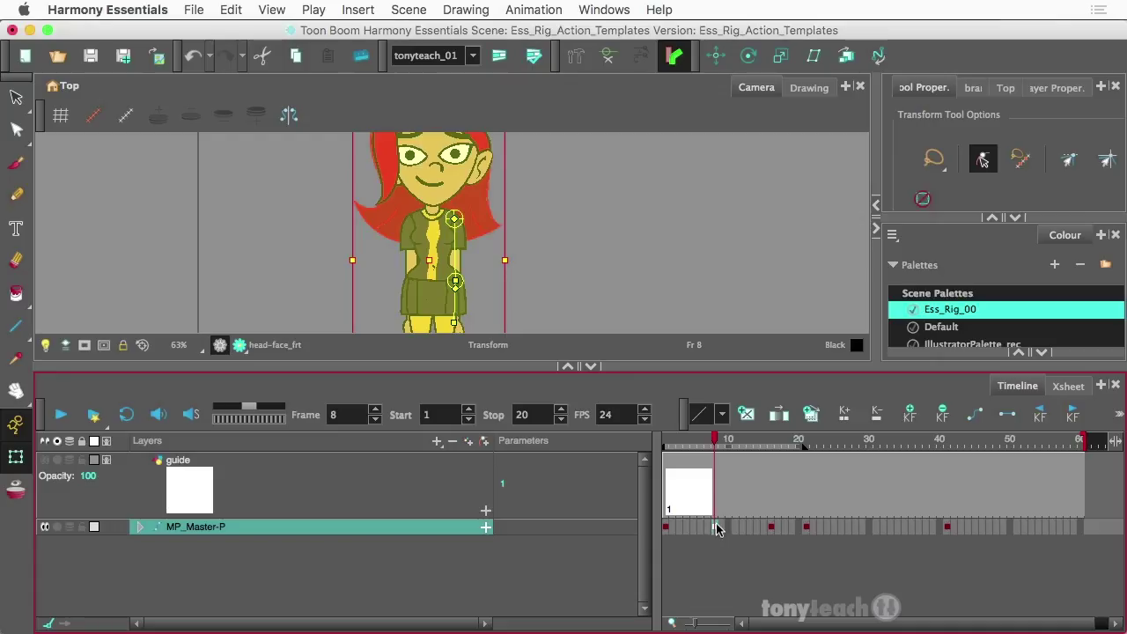
pyautogui.press('super+k')
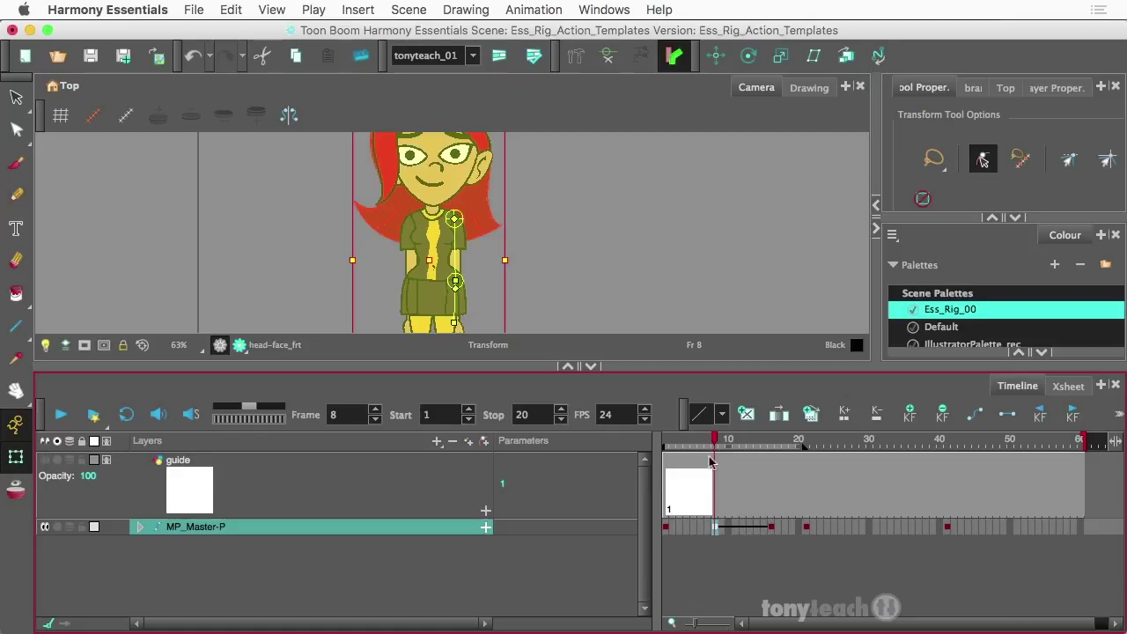
pyautogui.scroll(-3, 484, 220)
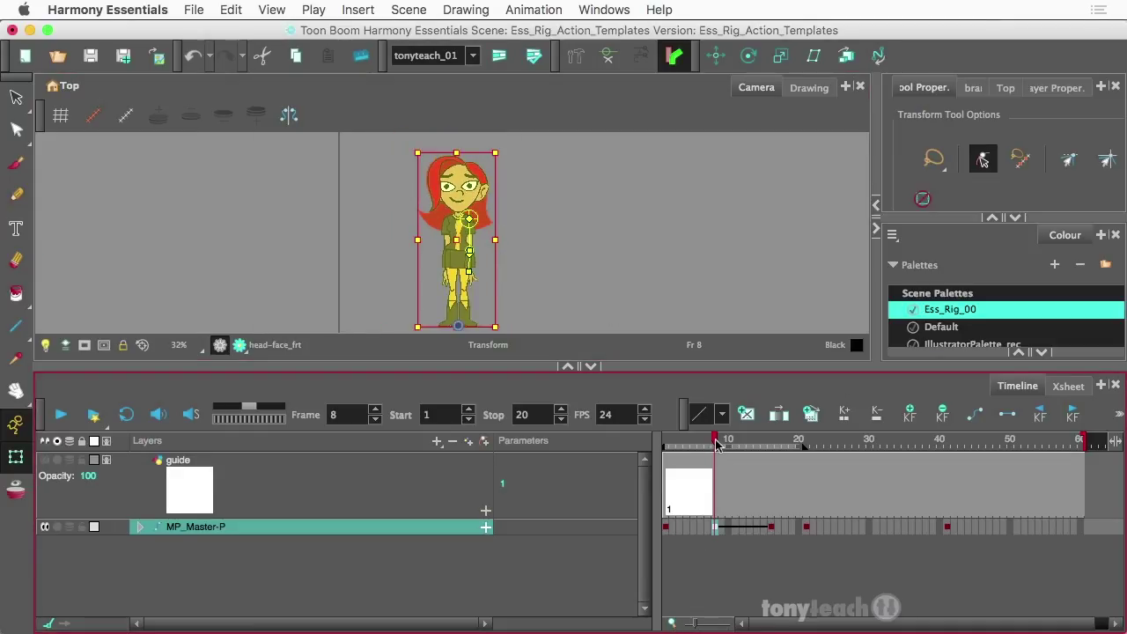
pyautogui.moveTo(717, 444)
pyautogui.mouseDown()
pyautogui.moveTo(778, 458)
pyautogui.moveTo(701, 457)
pyautogui.mouseUp()
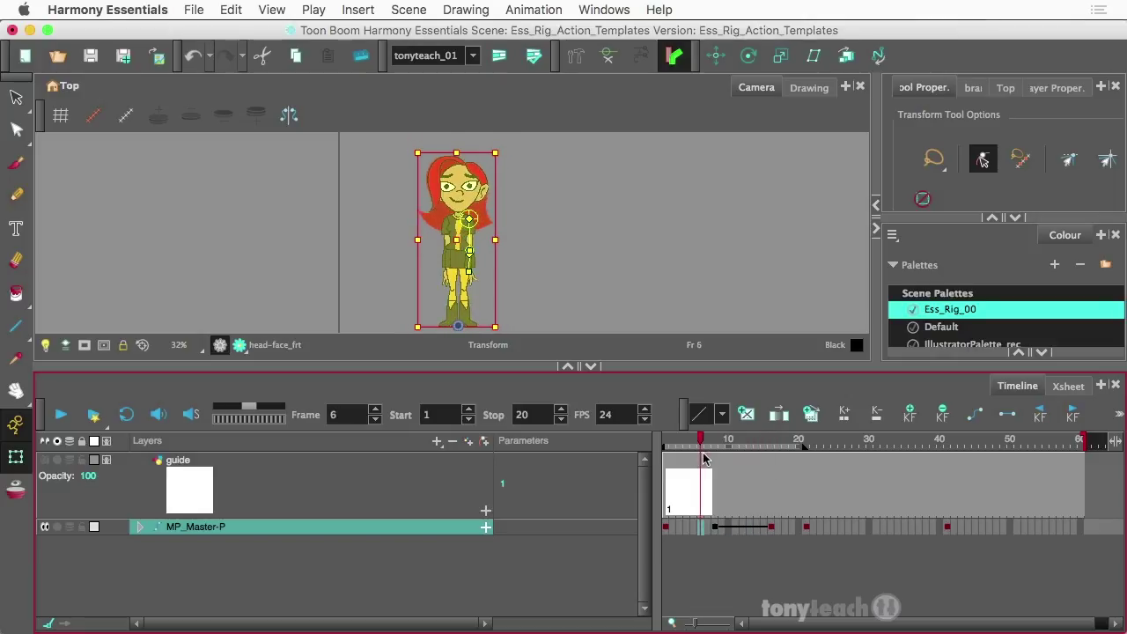
pyautogui.moveTo(703, 457)
pyautogui.mouseDown()
pyautogui.moveTo(748, 459)
pyautogui.moveTo(710, 459)
pyautogui.mouseUp()
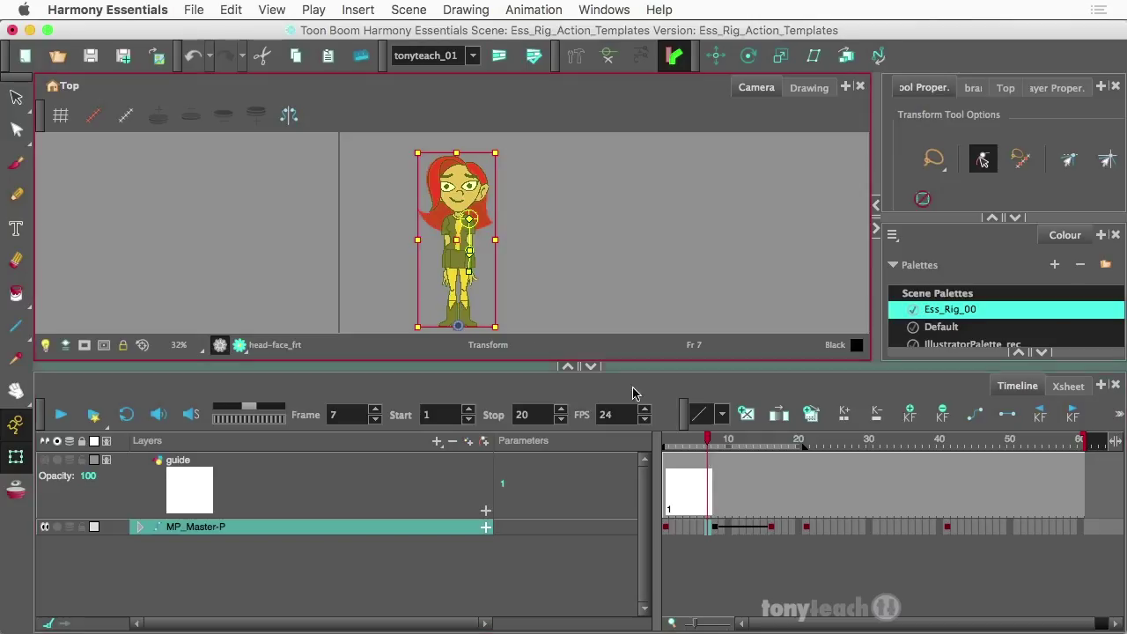
# Undo the MP_Master-P tween and scrub through to frame 15
pyautogui.click(636, 394)
pyautogui.press('super+z')
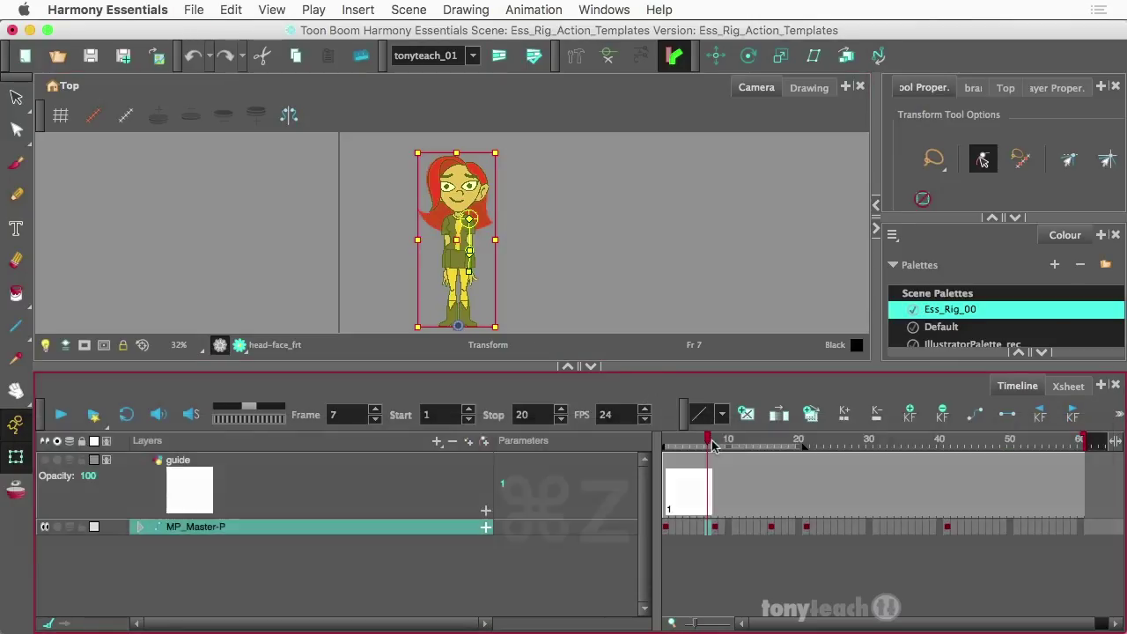
pyautogui.moveTo(713, 445); pyautogui.dragTo(771, 451)
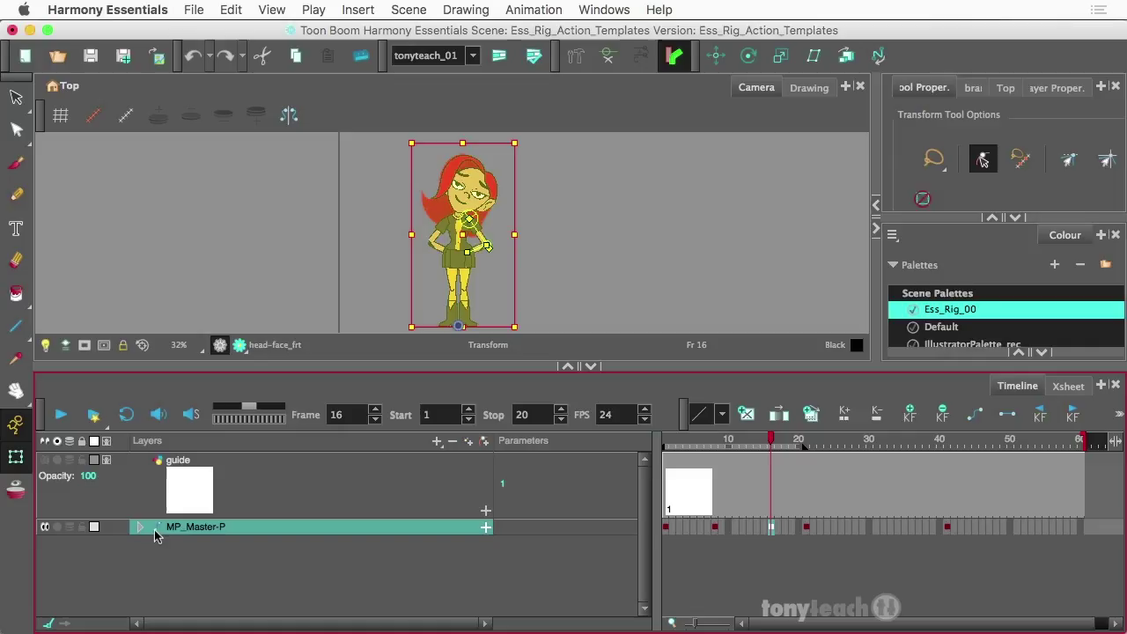
# Expand MP_Master-P and keyframe BN_arm_F-P and BN_arm_B-P at frame 16
pyautogui.click(140, 527)
pyautogui.scroll(-1, 342, 534)
pyautogui.scroll(-5, 341, 534)
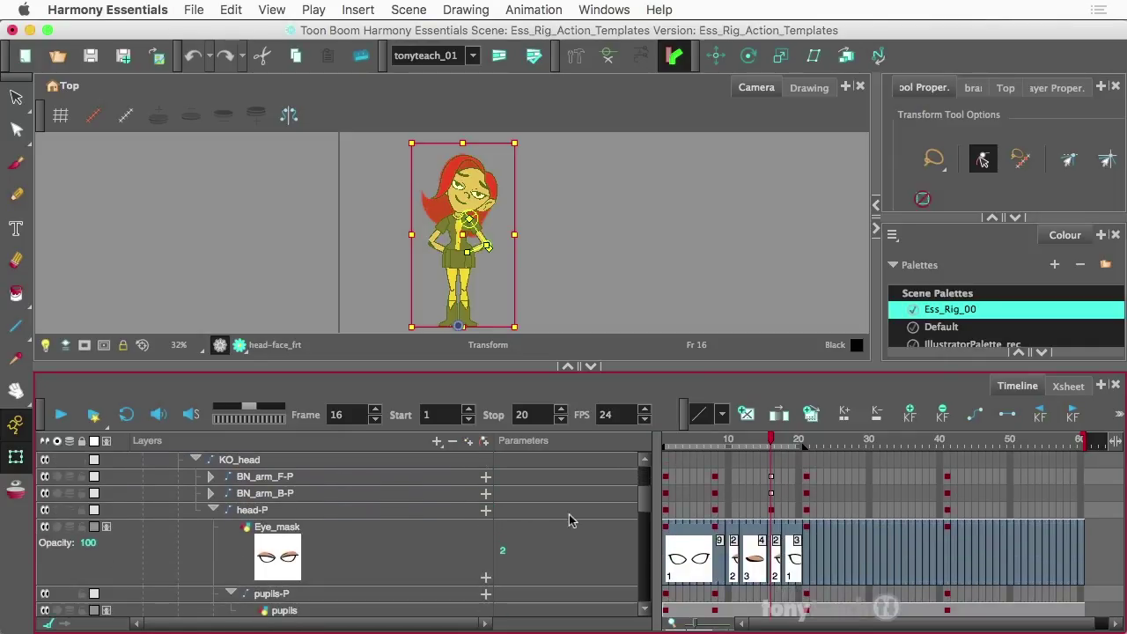
pyautogui.click(774, 496)
pyautogui.click(771, 477)
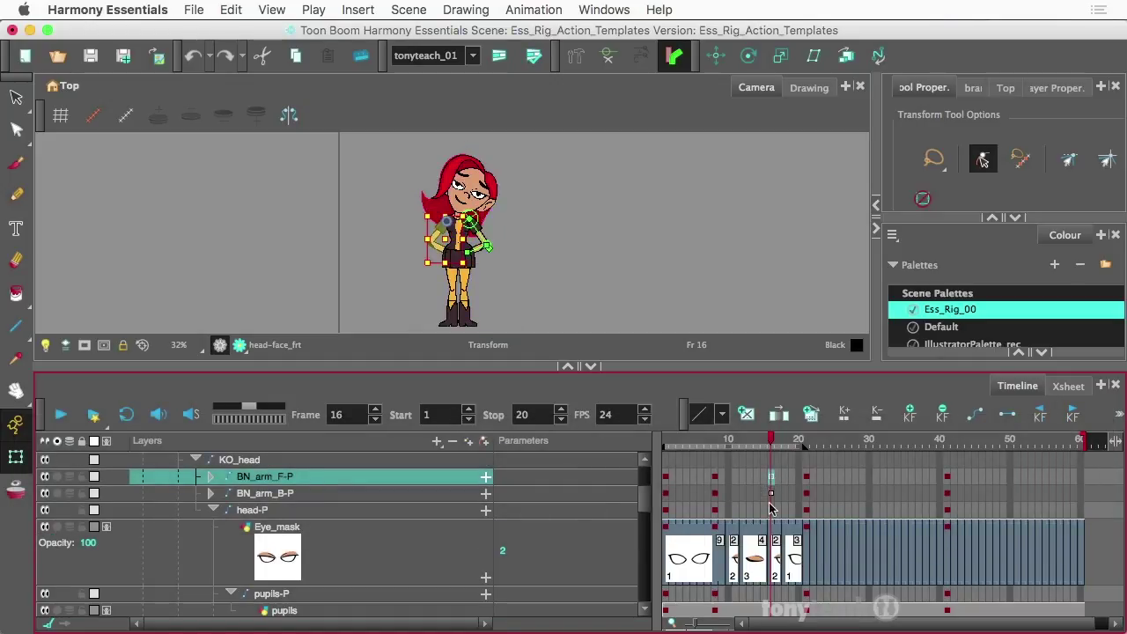
pyautogui.press('F6')
pyautogui.click(770, 496)
pyautogui.press('F6')
# Collapse the pupils-P group and add a frame-16 keyframe on pupils-P
pyautogui.scroll(-3, 726, 528)
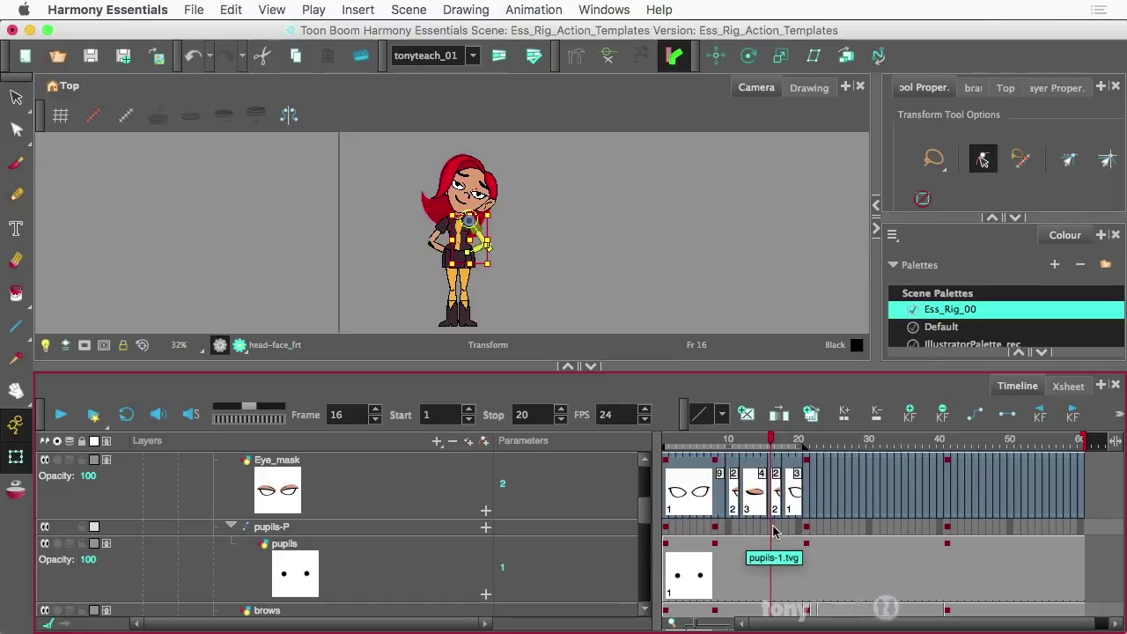
pyautogui.click(775, 526)
pyautogui.scroll(2, 775, 527)
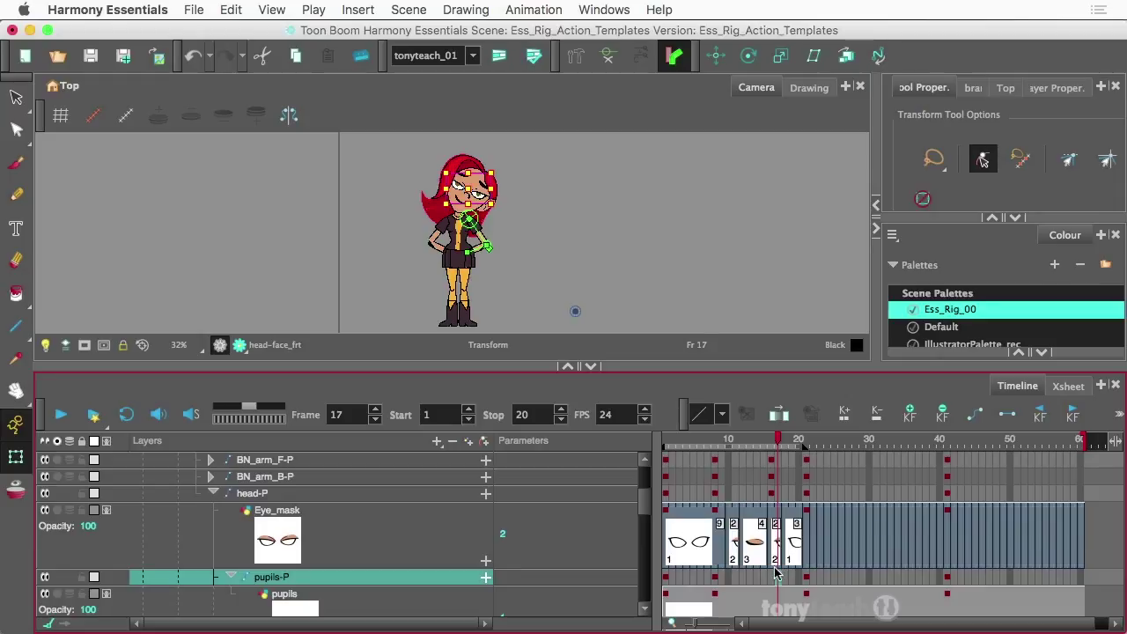
pyautogui.click(775, 564)
pyautogui.click(777, 578)
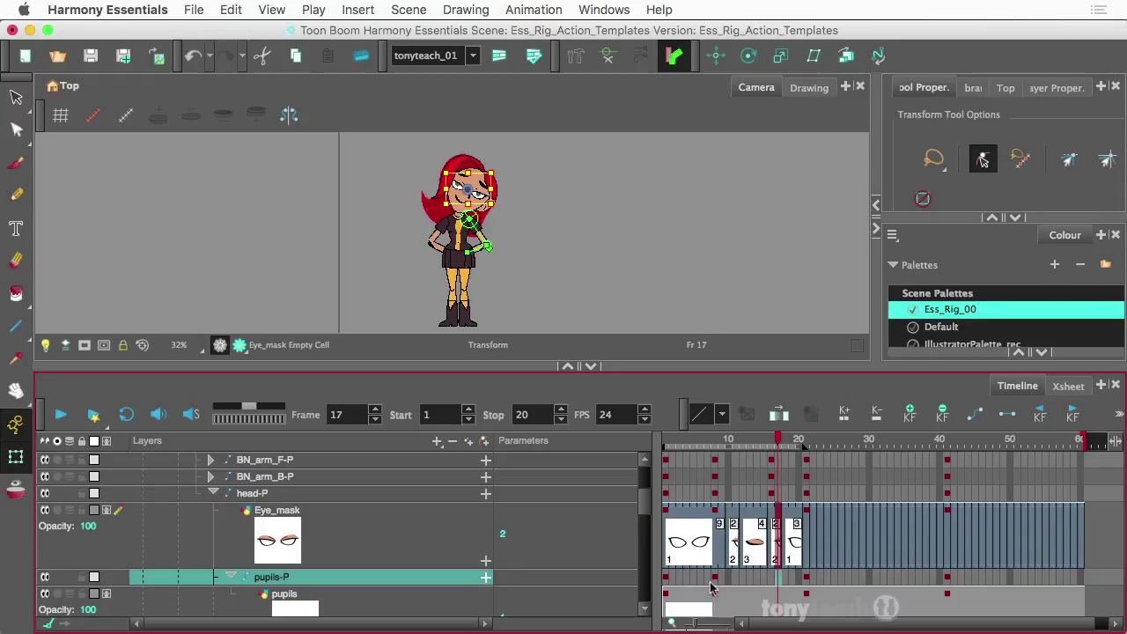
pyautogui.click(229, 577)
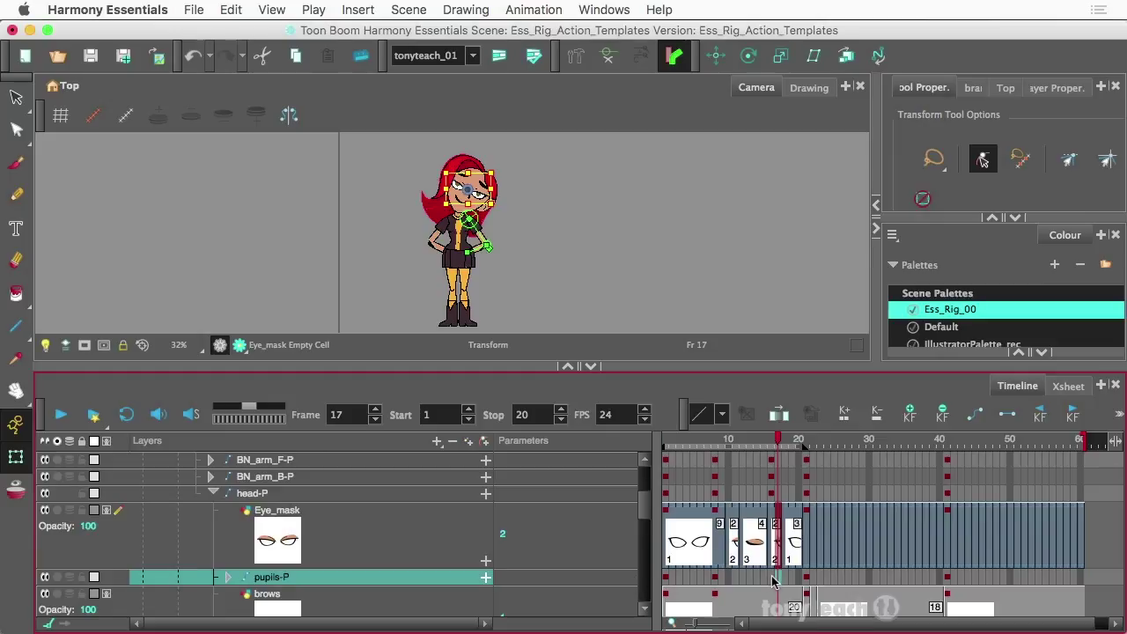
pyautogui.click(771, 579)
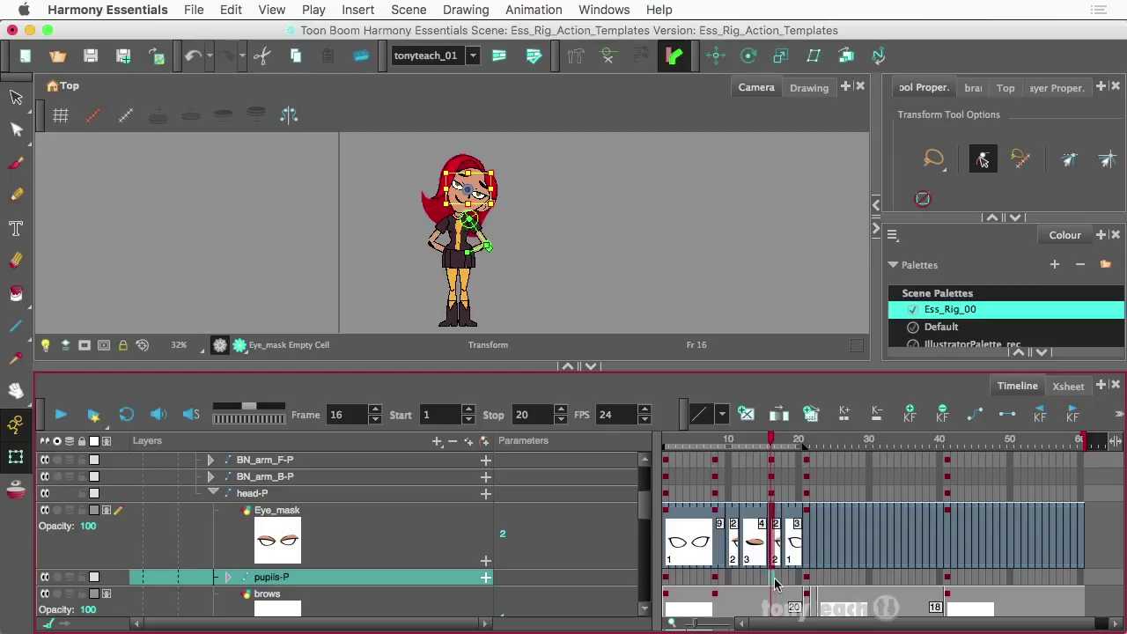
pyautogui.press('F6')
# Keyframe the brows and Eyes layers at frame 16
pyautogui.scroll(-2, 749, 506)
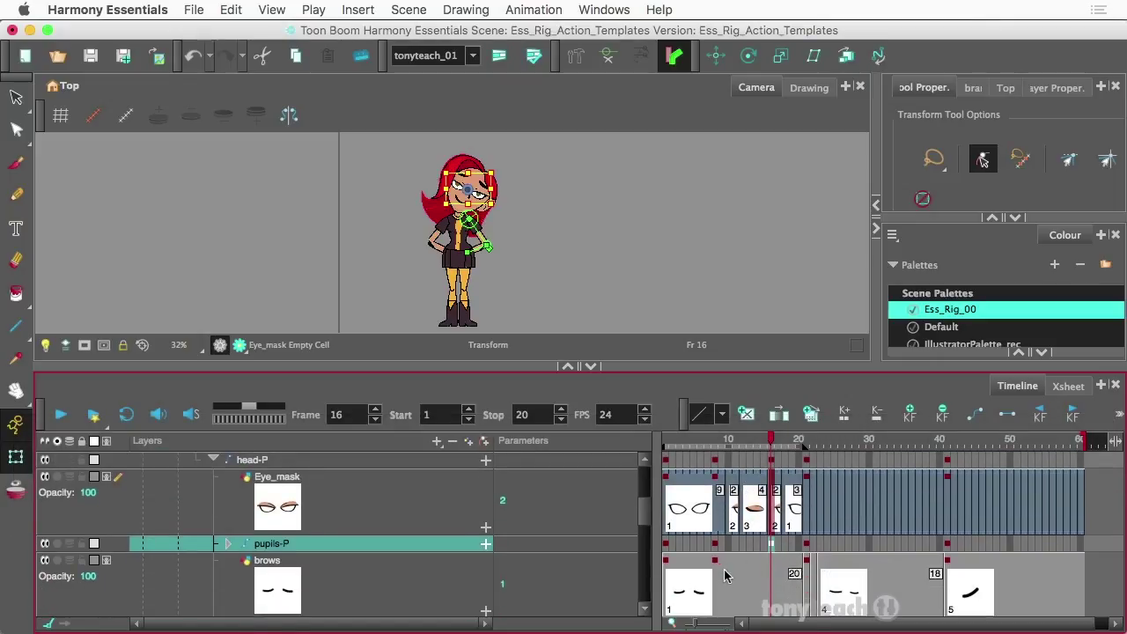
pyautogui.click(772, 568)
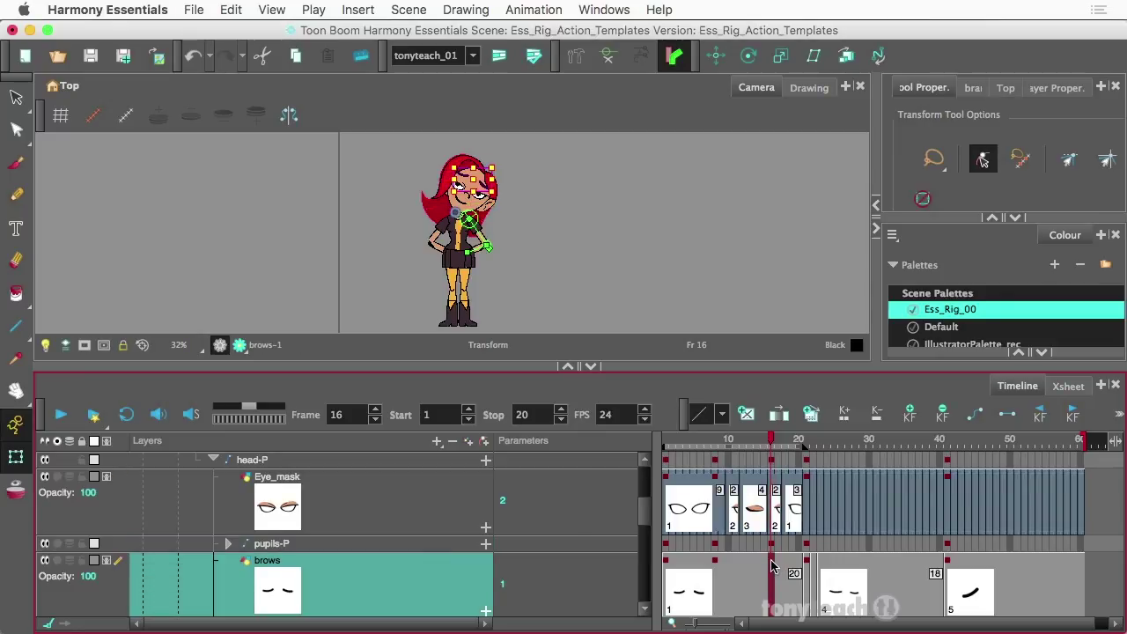
pyautogui.press('F6')
pyautogui.scroll(-1, 264, 559)
pyautogui.click(101, 546)
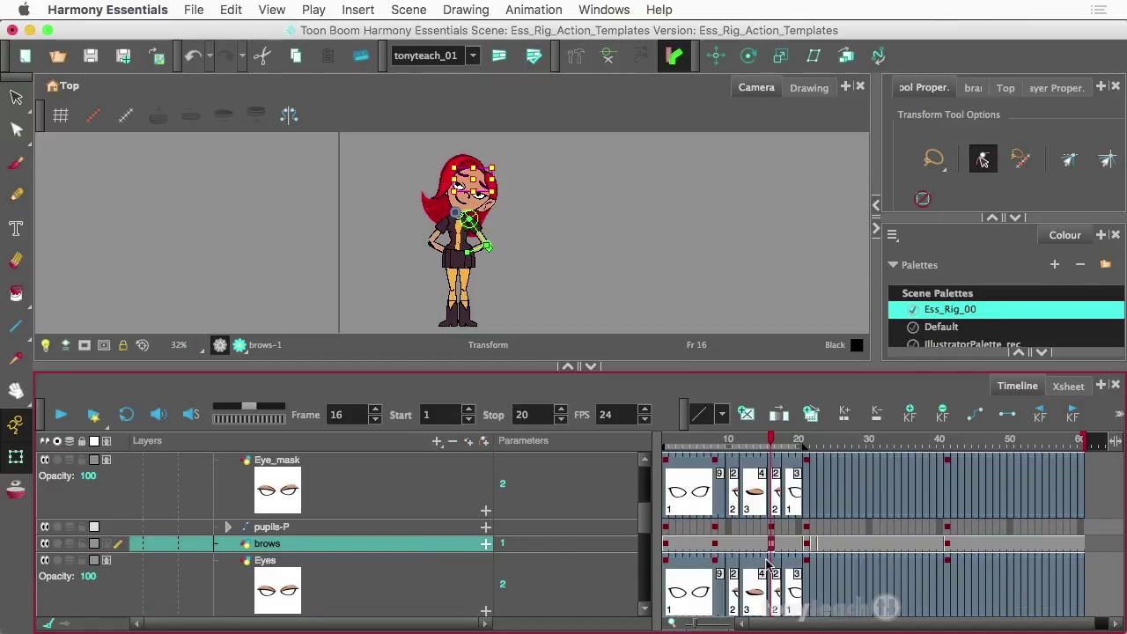
pyautogui.click(772, 564)
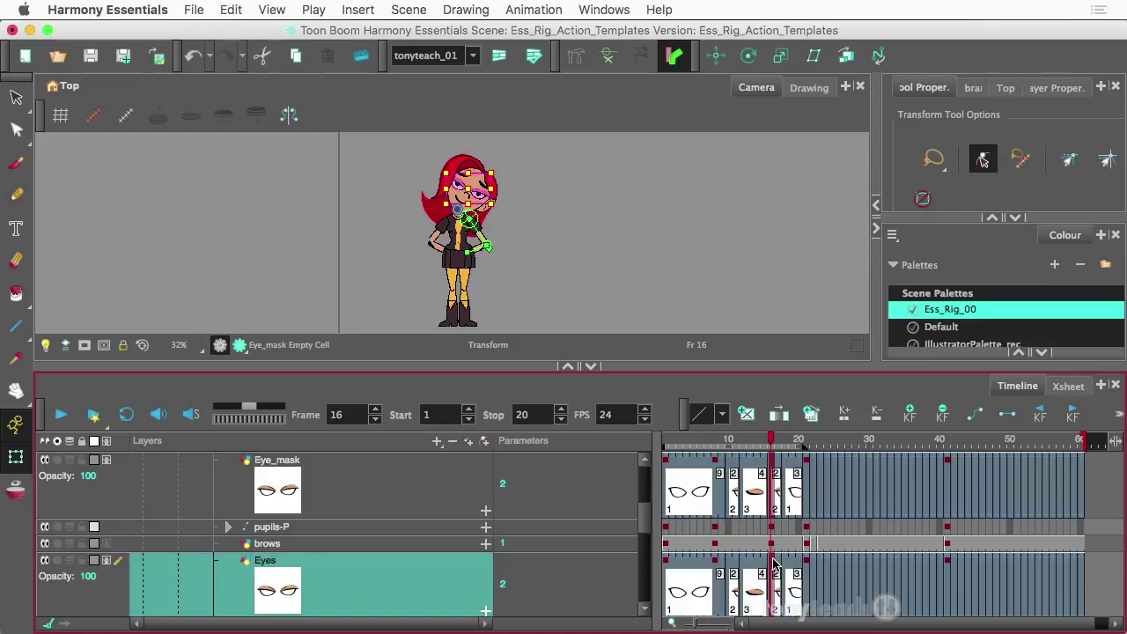
pyautogui.press('F6')
# Collapse the head-P and KO_head groups, folding the rig back to MP_Master-P
pyautogui.scroll(-3, 230, 560)
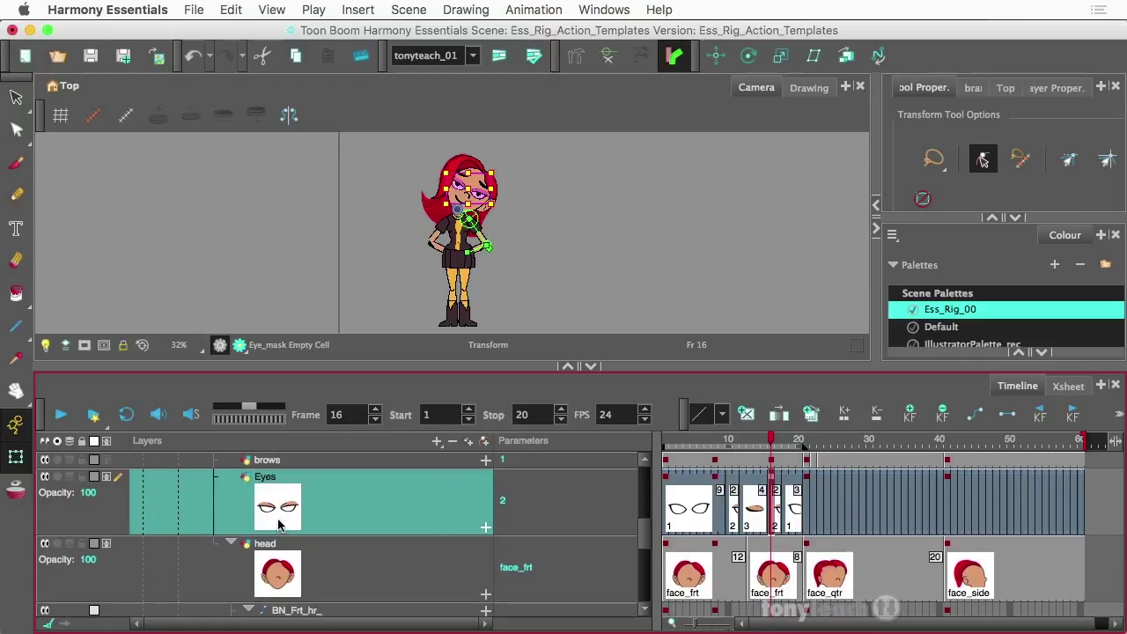
pyautogui.scroll(1, 287, 527)
pyautogui.scroll(1, 238, 498)
pyautogui.scroll(1, 237, 495)
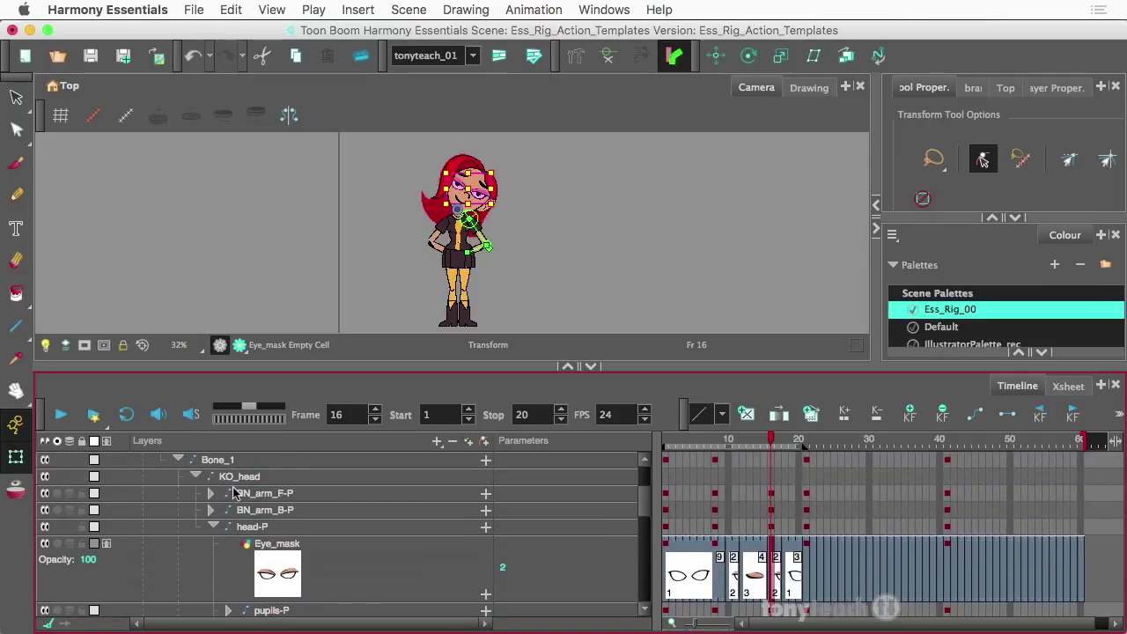
pyautogui.click(212, 526)
pyautogui.click(197, 477)
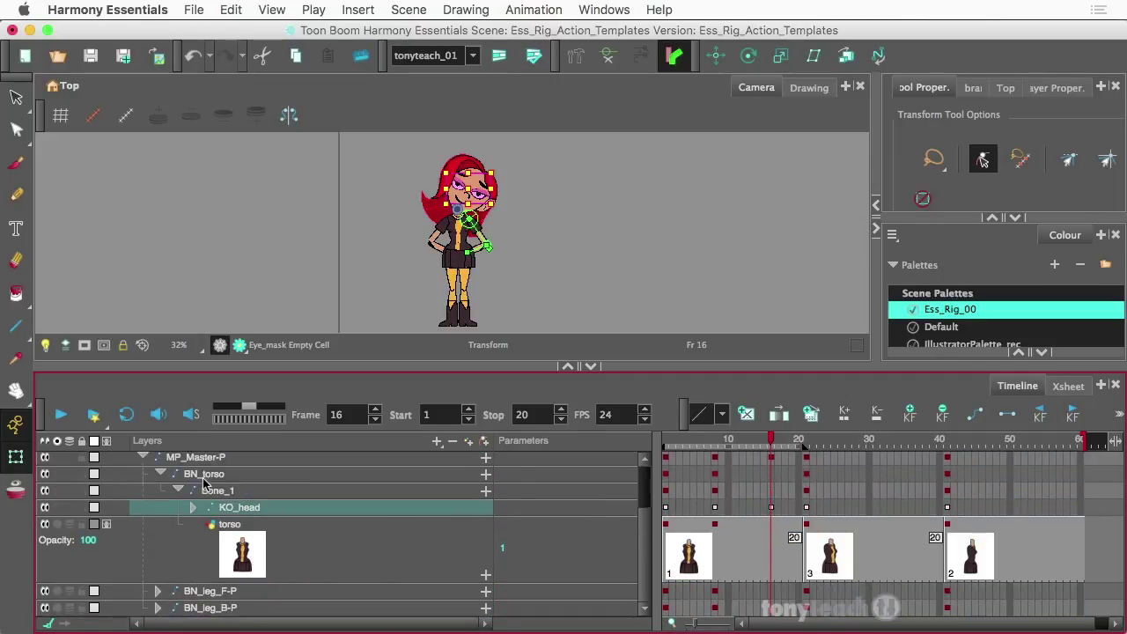
pyautogui.click(144, 458)
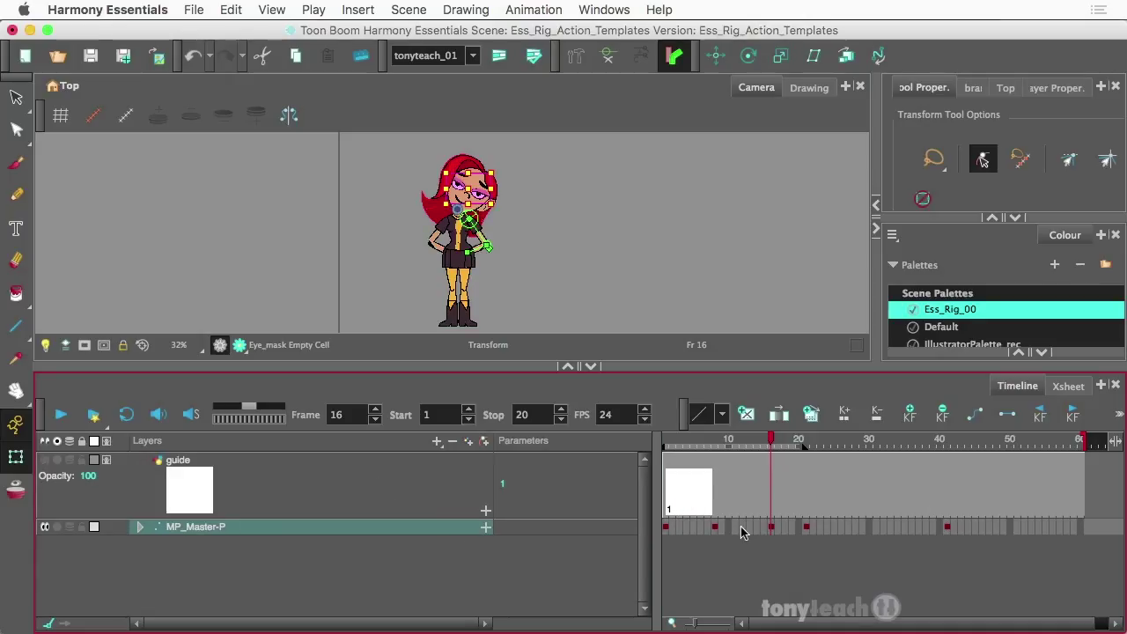
# Set MP_Master-P's frame-8 key to tween with ⌘K and preview the tilt through frame 17
pyautogui.click(714, 528)
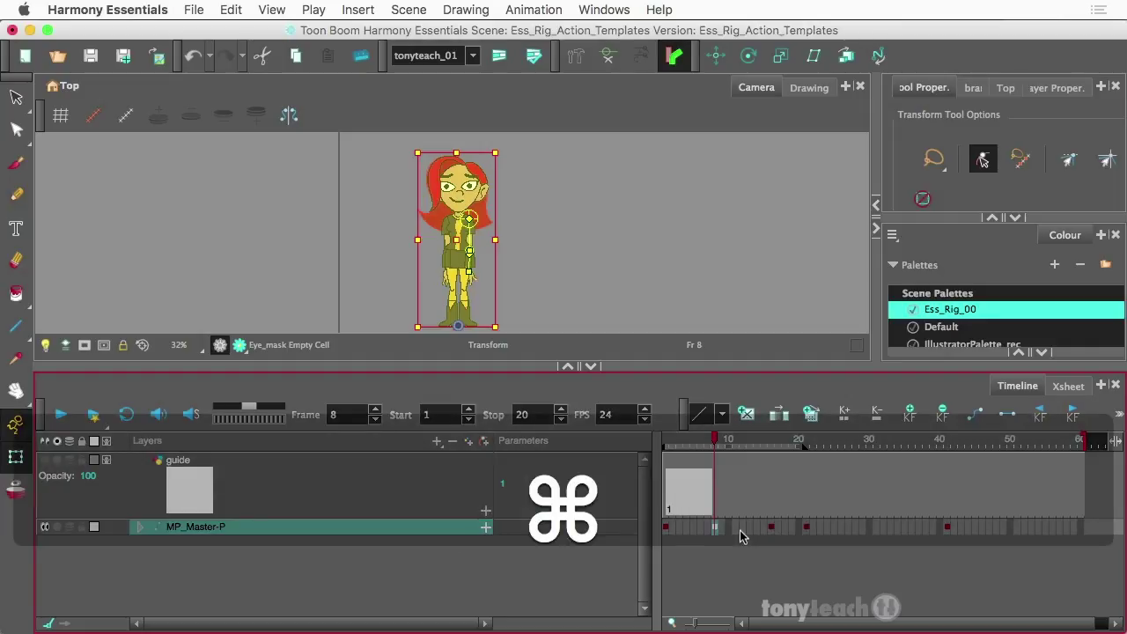
pyautogui.press('super+k')
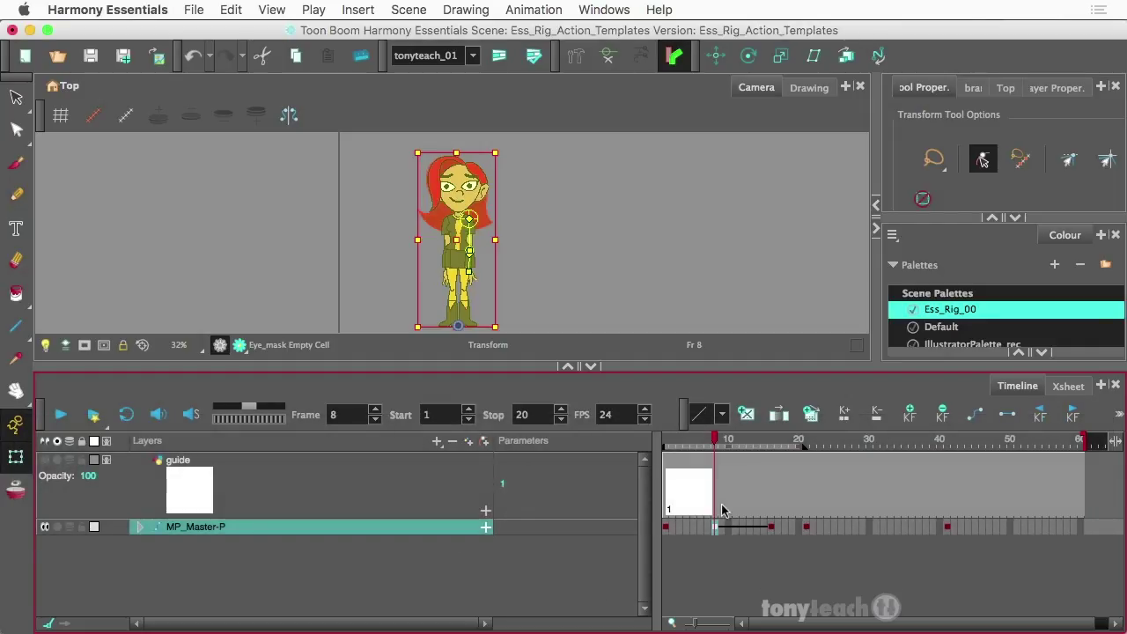
pyautogui.moveTo(719, 448); pyautogui.dragTo(766, 469)
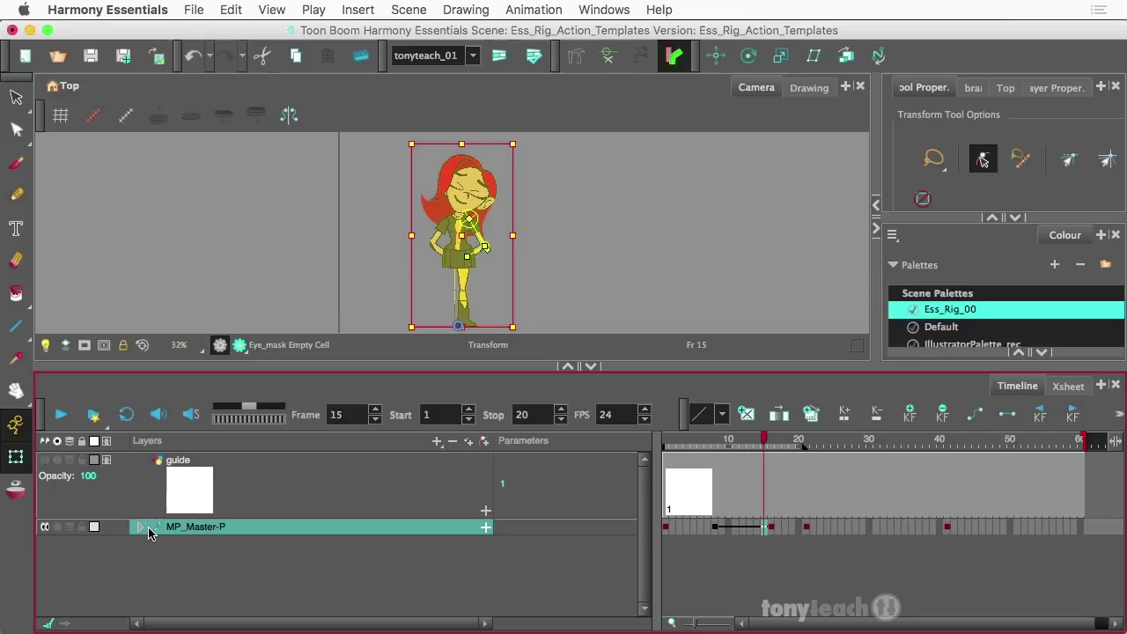
# Make the frame-8 keys on BN_leg_B-P and BN_leg_F-P stop-motion with ⌘L, then preview to frame 18
pyautogui.click(142, 526)
pyautogui.scroll(-3, 276, 568)
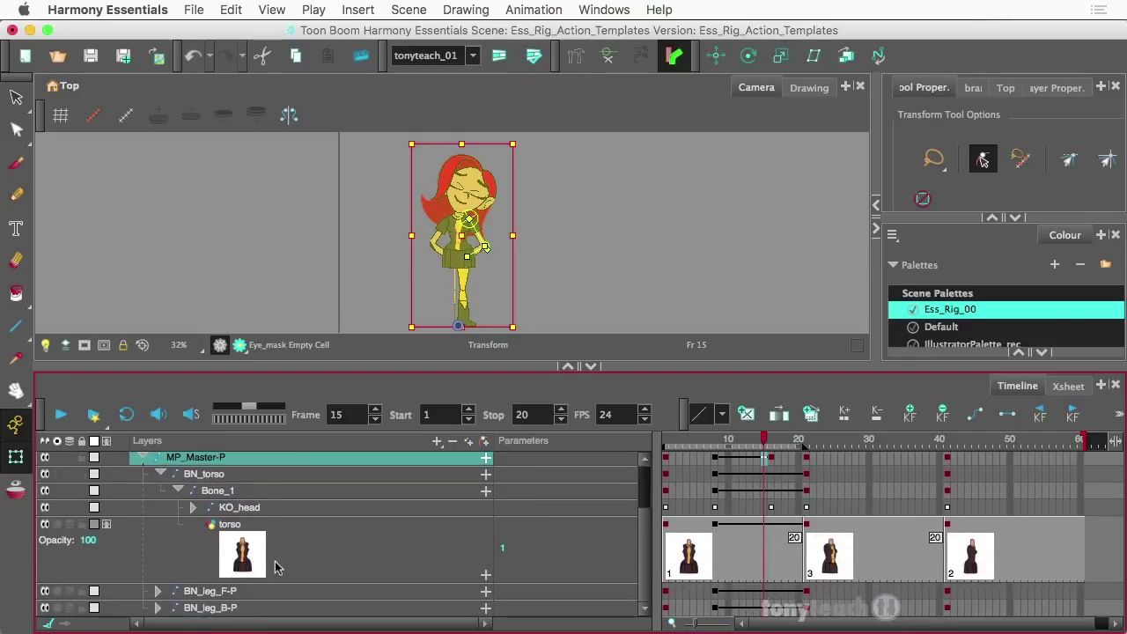
pyautogui.click(715, 610)
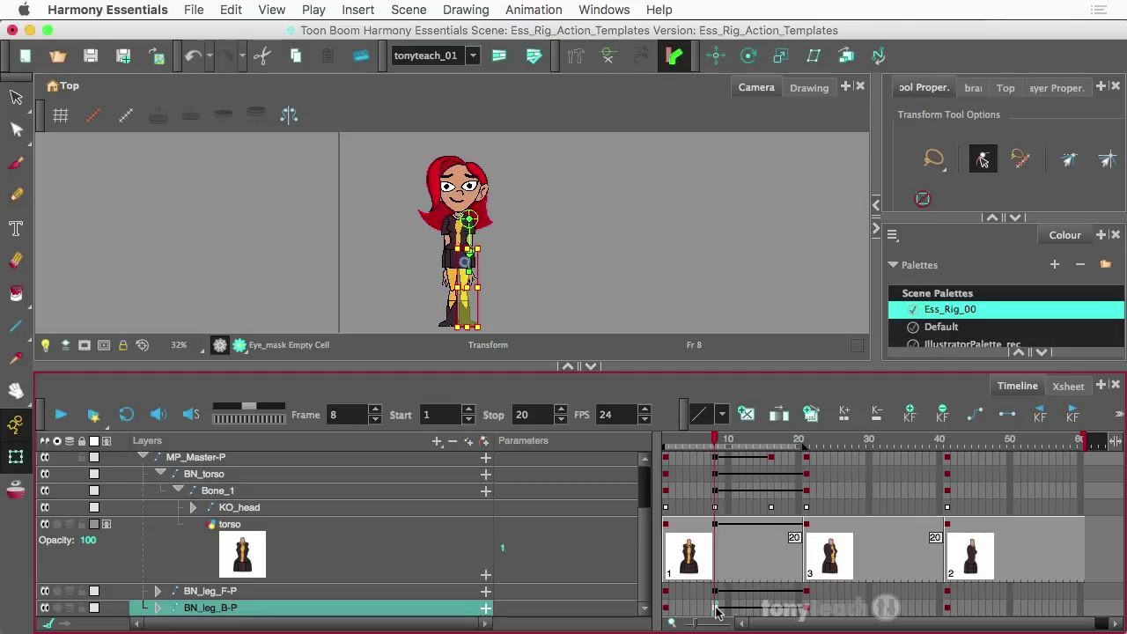
pyautogui.press('super+l')
pyautogui.click(715, 595)
pyautogui.press('super+l')
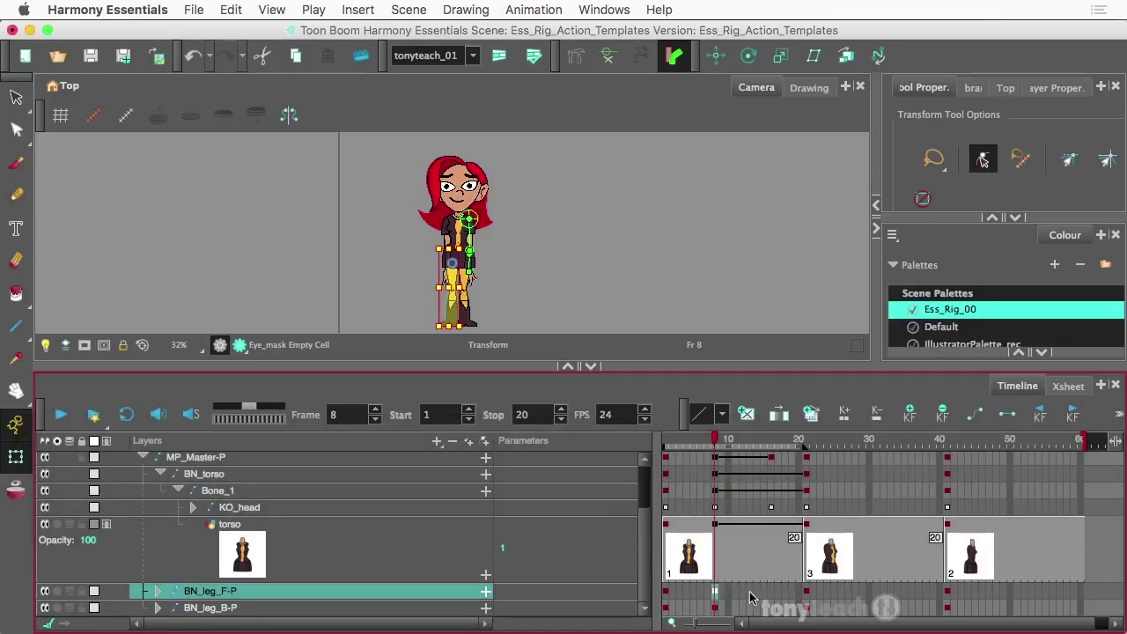
pyautogui.moveTo(715, 446); pyautogui.dragTo(775, 473)
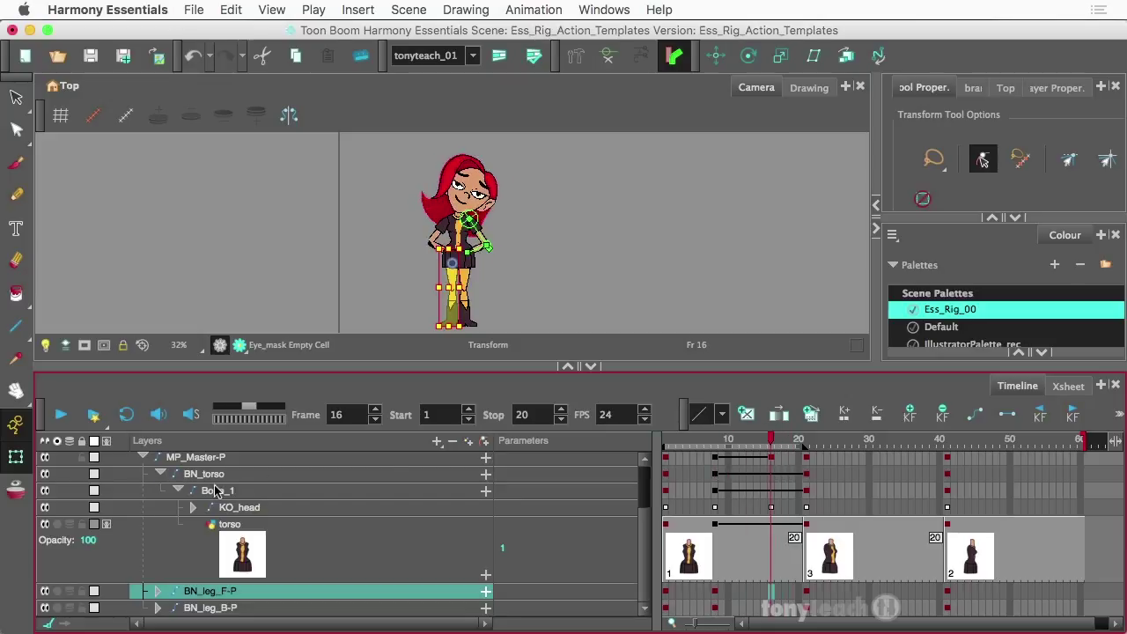
pyautogui.scroll(1, 211, 490)
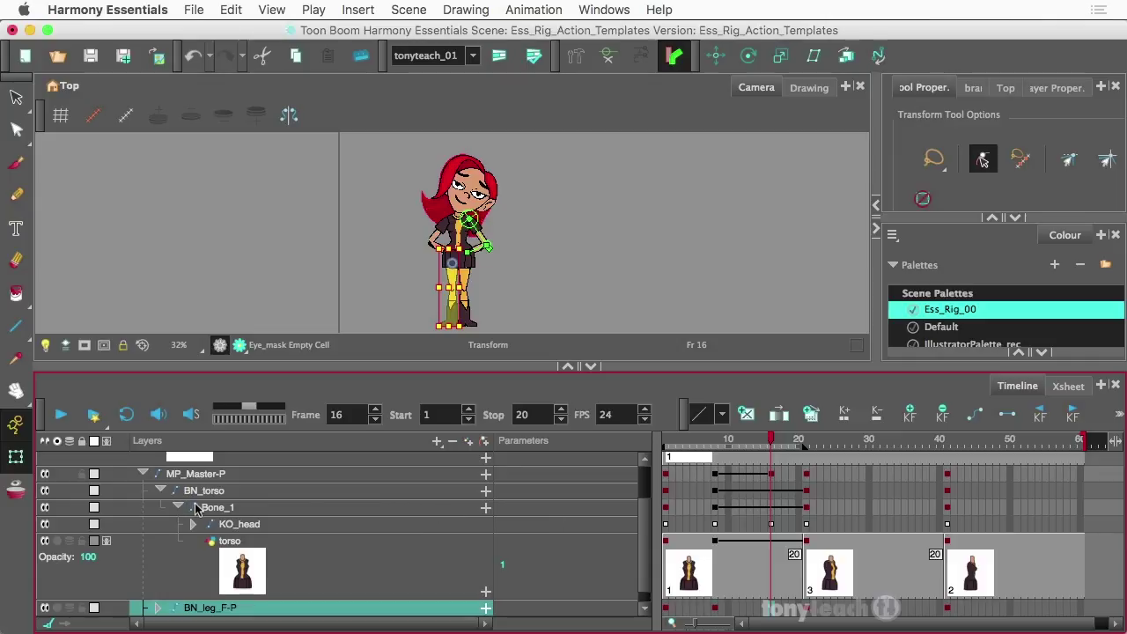
# Collapse the BN_torso branch and keyframe the BN_torso peg at frame 16
pyautogui.click(162, 495)
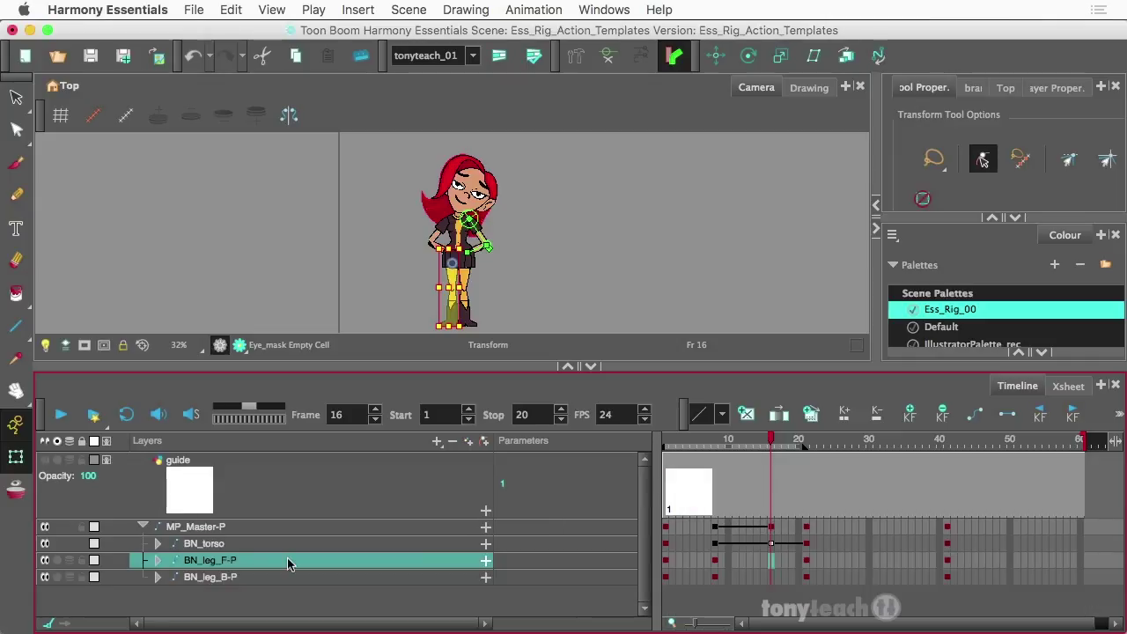
pyautogui.click(211, 546)
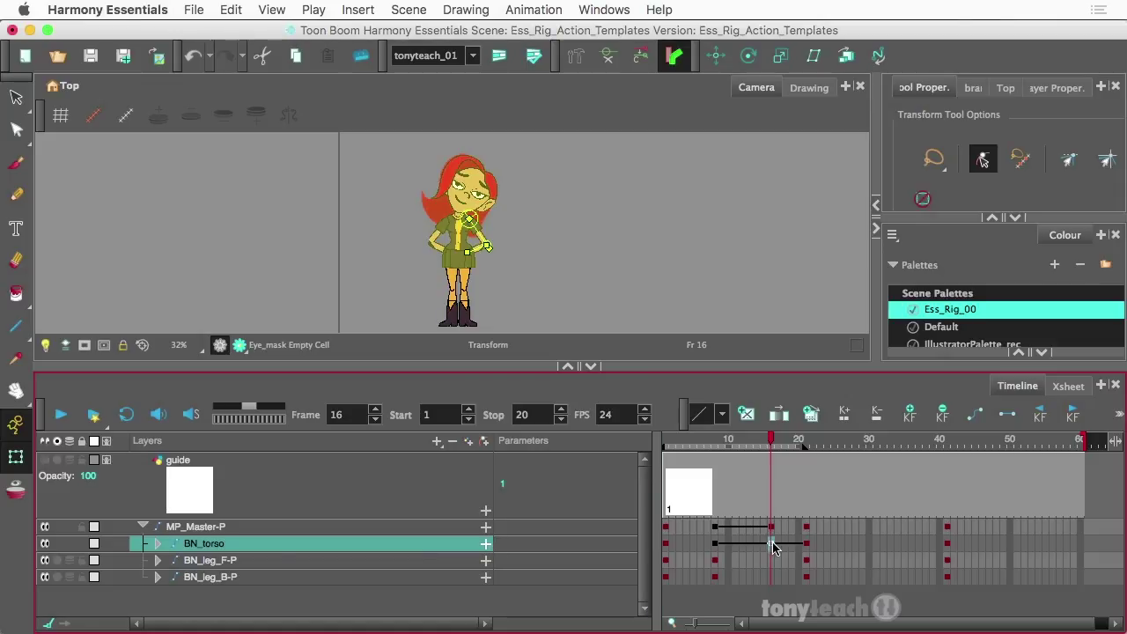
pyautogui.press('F6')
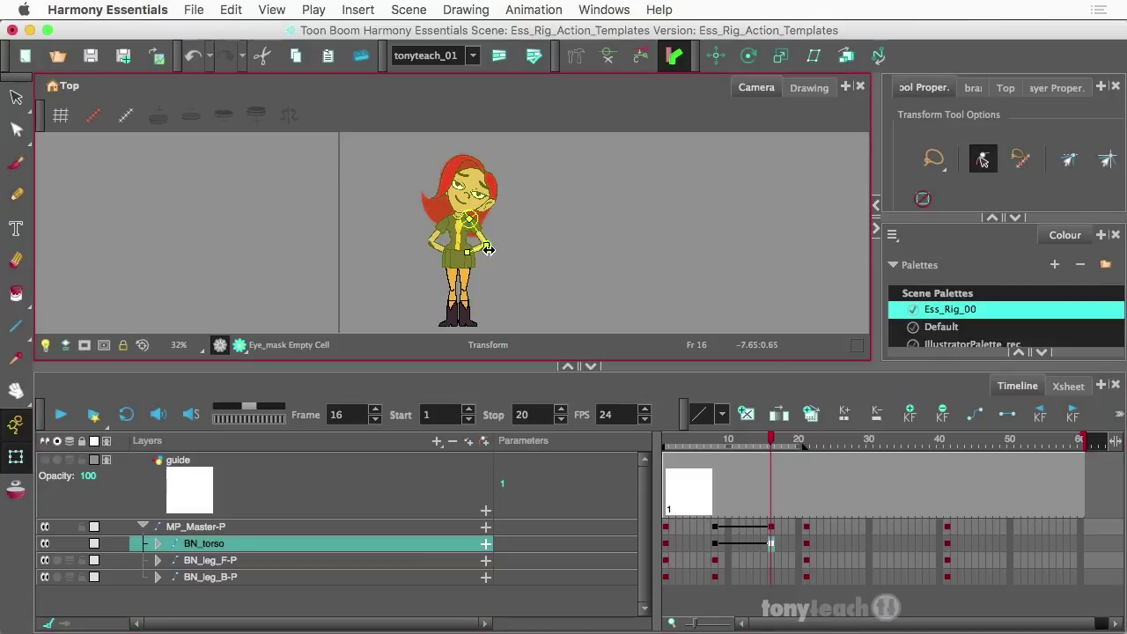
# Deselect BN_torso and select the whole MP_Master-P rig on the canvas
pyautogui.click(427, 256)
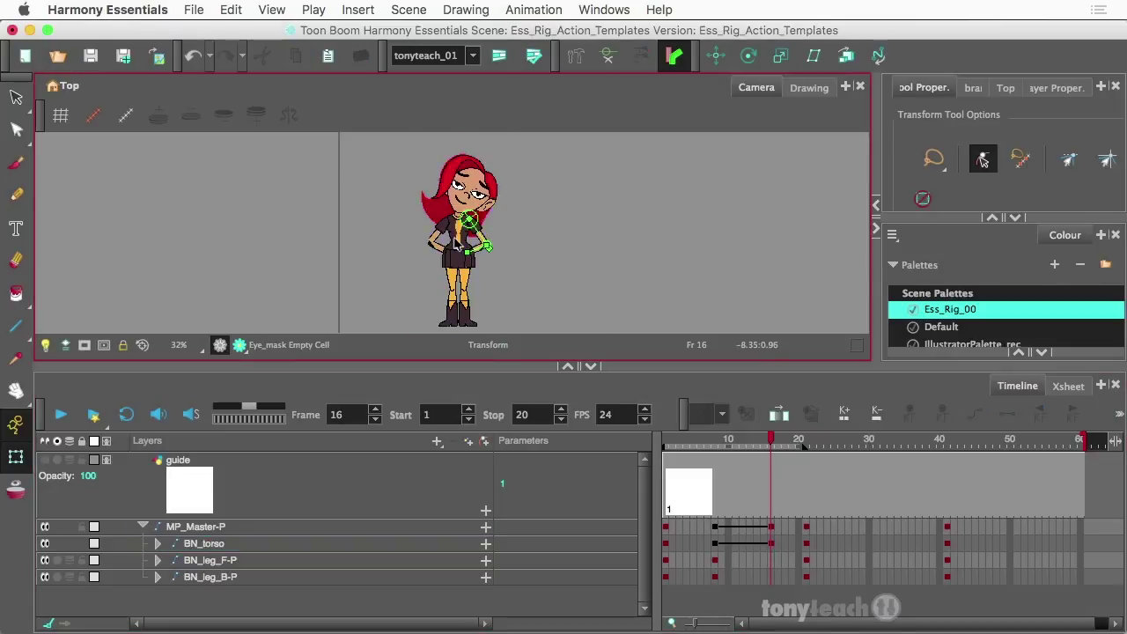
pyautogui.click(457, 244)
pyautogui.click(541, 230)
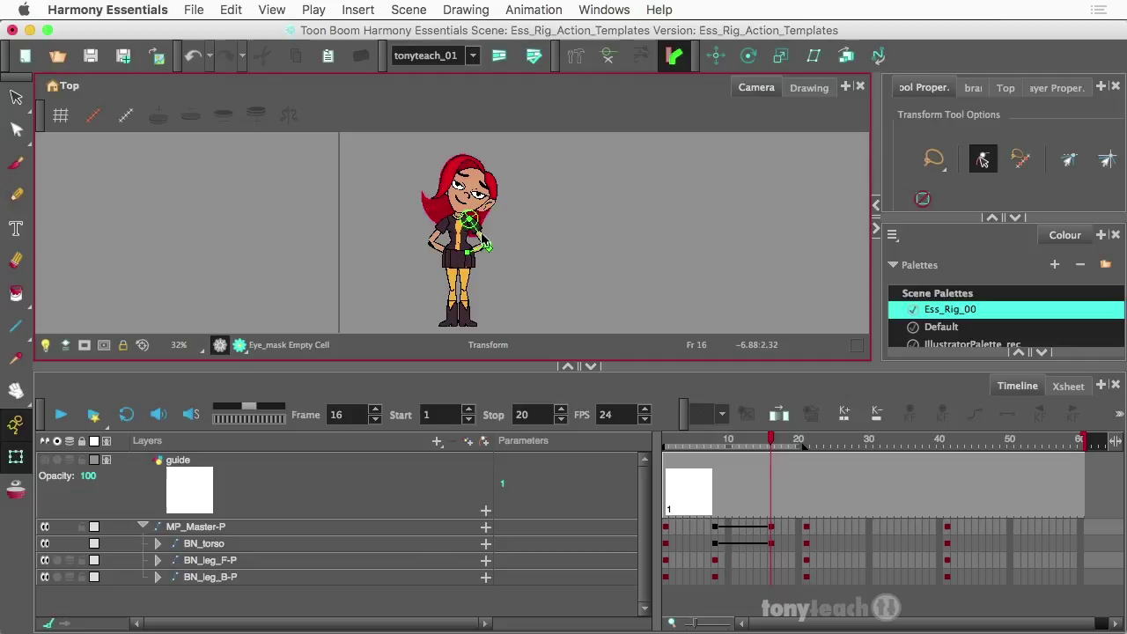
pyautogui.click(460, 240)
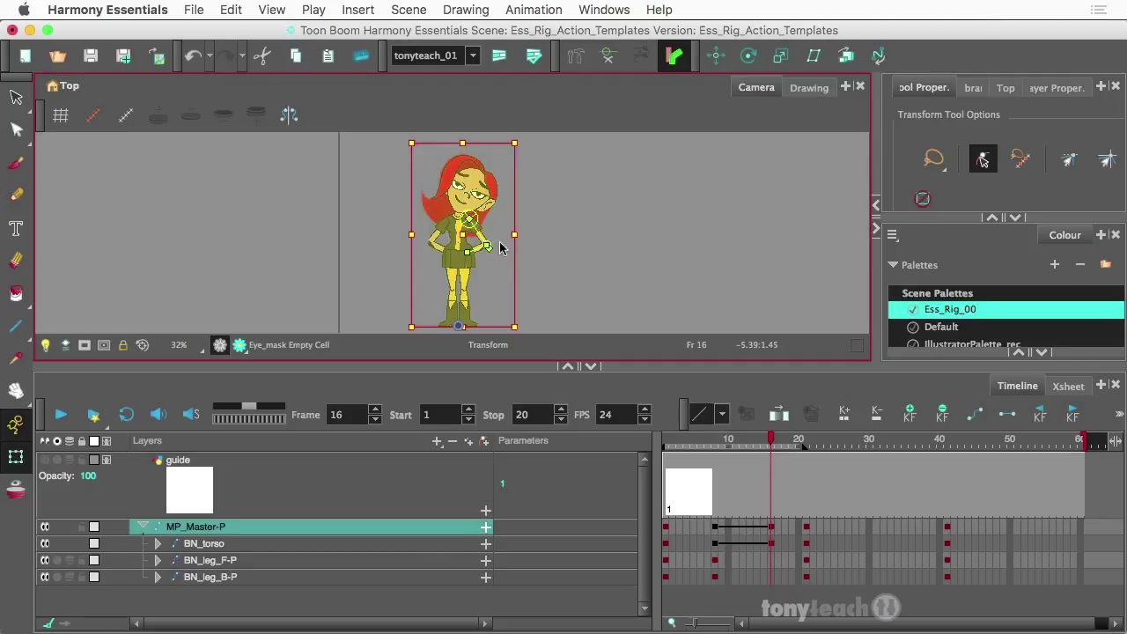
# Show the rig's deformation skeleton and collapse the MP_Master-P layer group
pyautogui.click(605, 58)
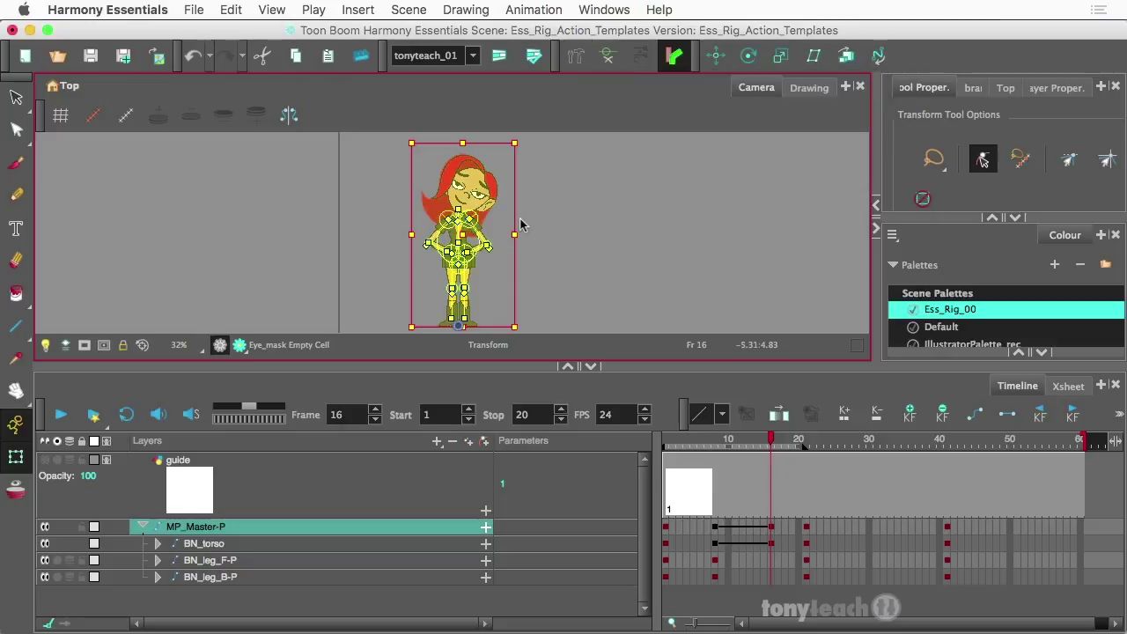
pyautogui.scroll(2, 520, 227)
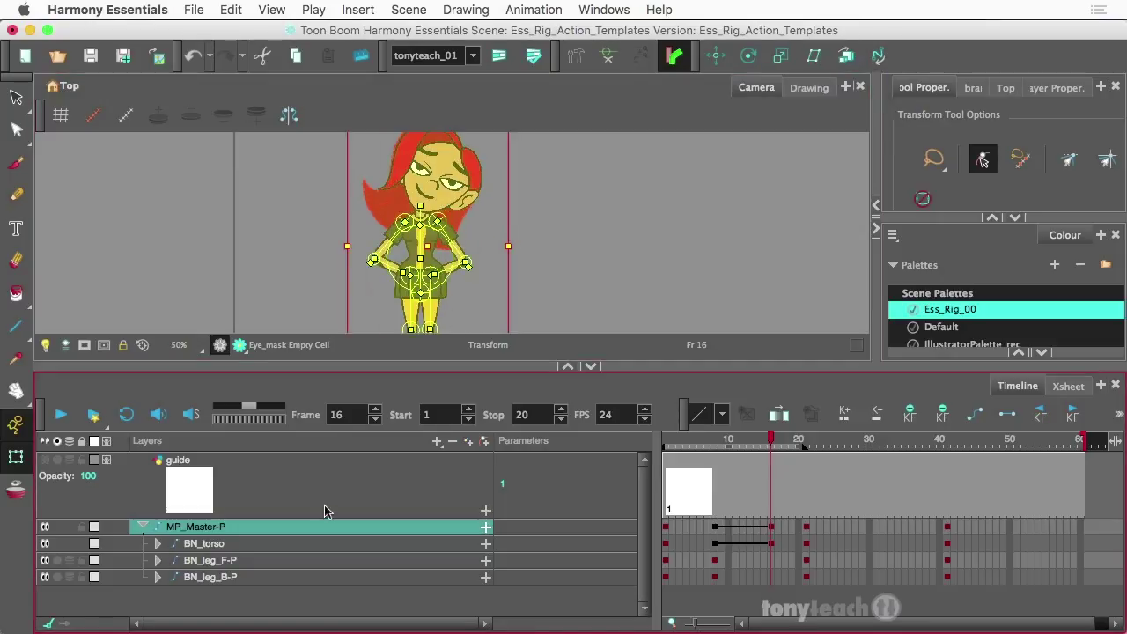
pyautogui.click(144, 528)
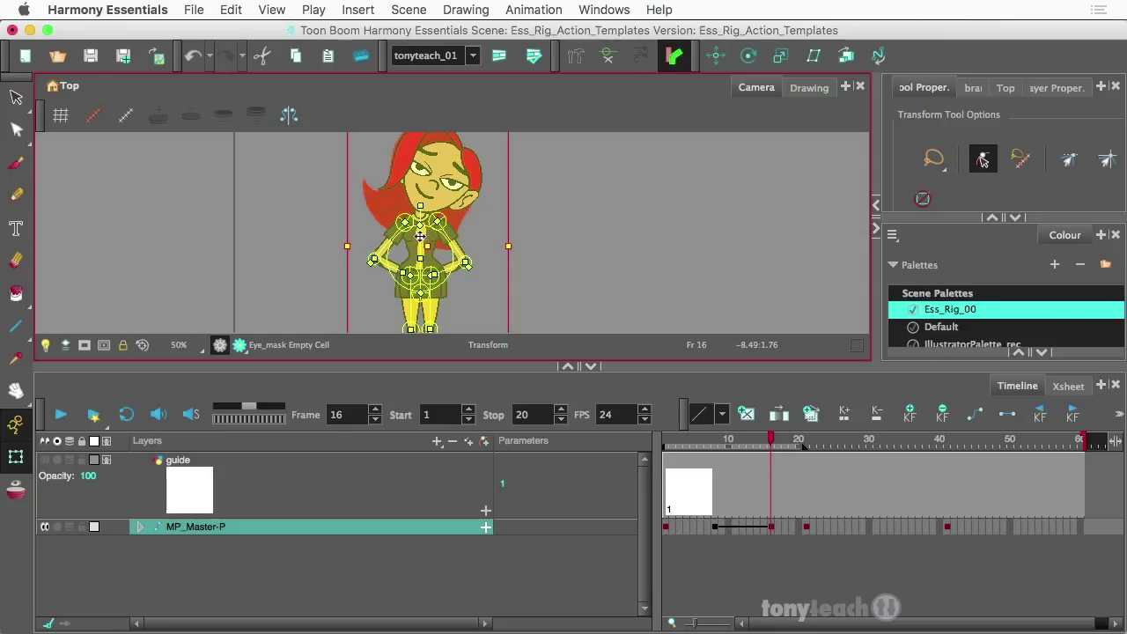
# Tilt the girl's head and body to the right at frame 16, then scrub back to frame 6
pyautogui.click(524, 232)
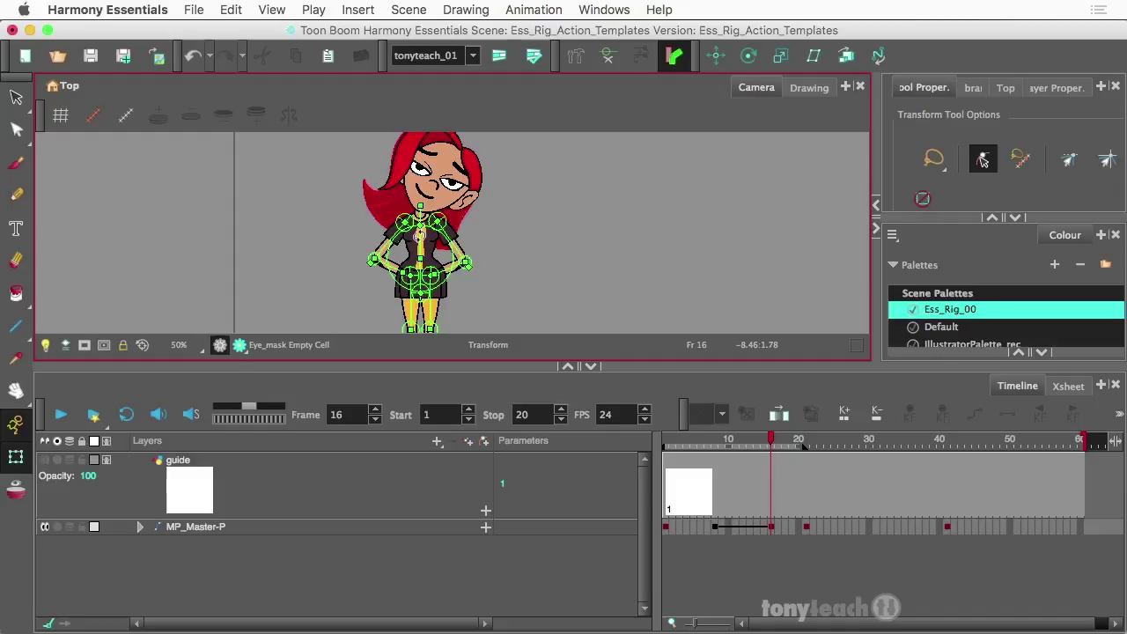
pyautogui.click(419, 236)
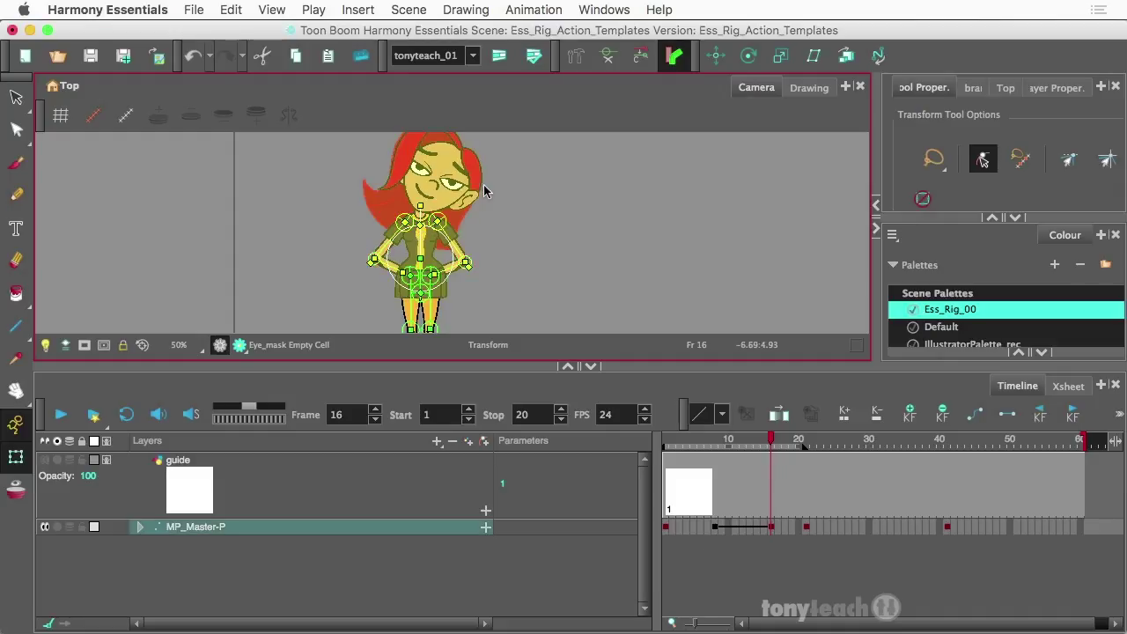
pyautogui.click(494, 234)
pyautogui.moveTo(420, 236); pyautogui.dragTo(427, 234)
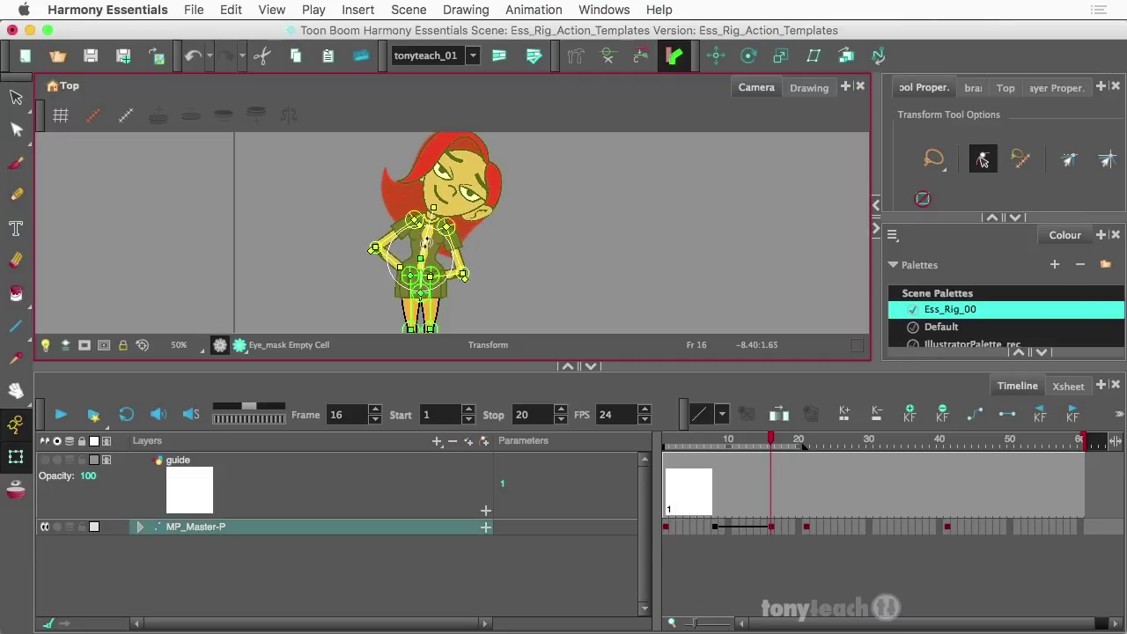
pyautogui.moveTo(770, 441); pyautogui.dragTo(702, 478)
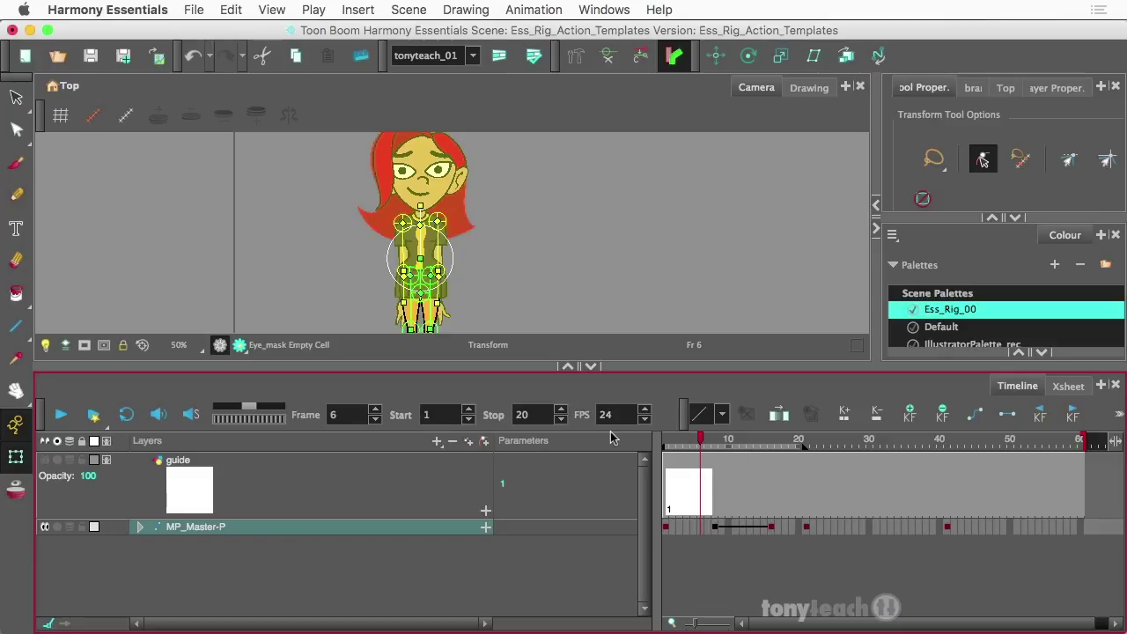
# Play the animation through frame 20 four times, then deselect and return to frame 16
pyautogui.click(526, 414)
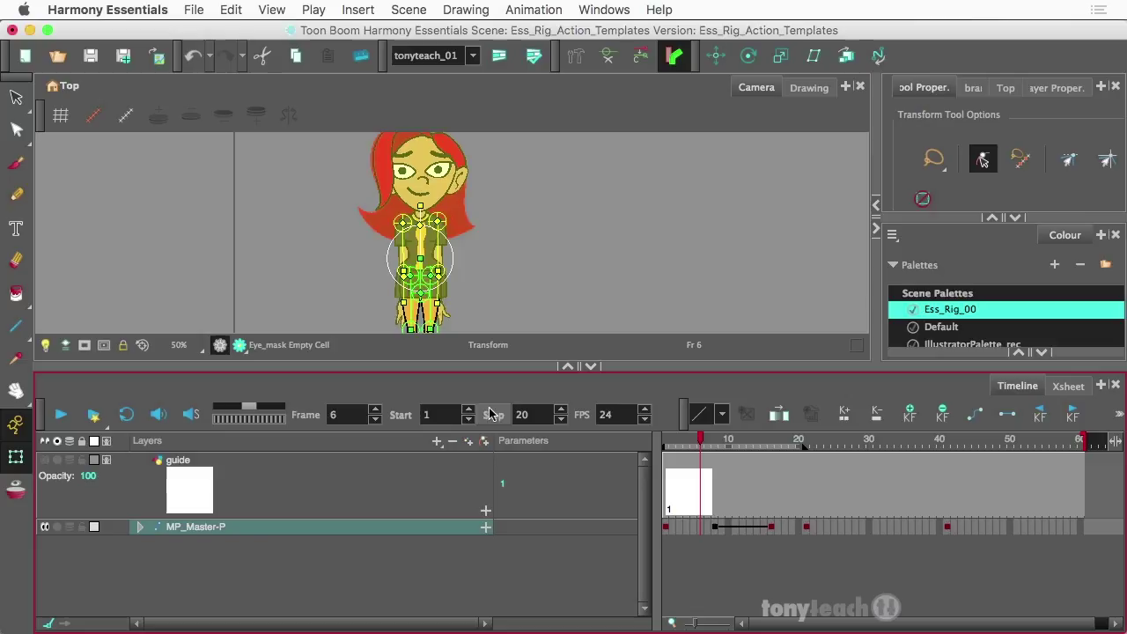
pyautogui.scroll(-3, 330, 244)
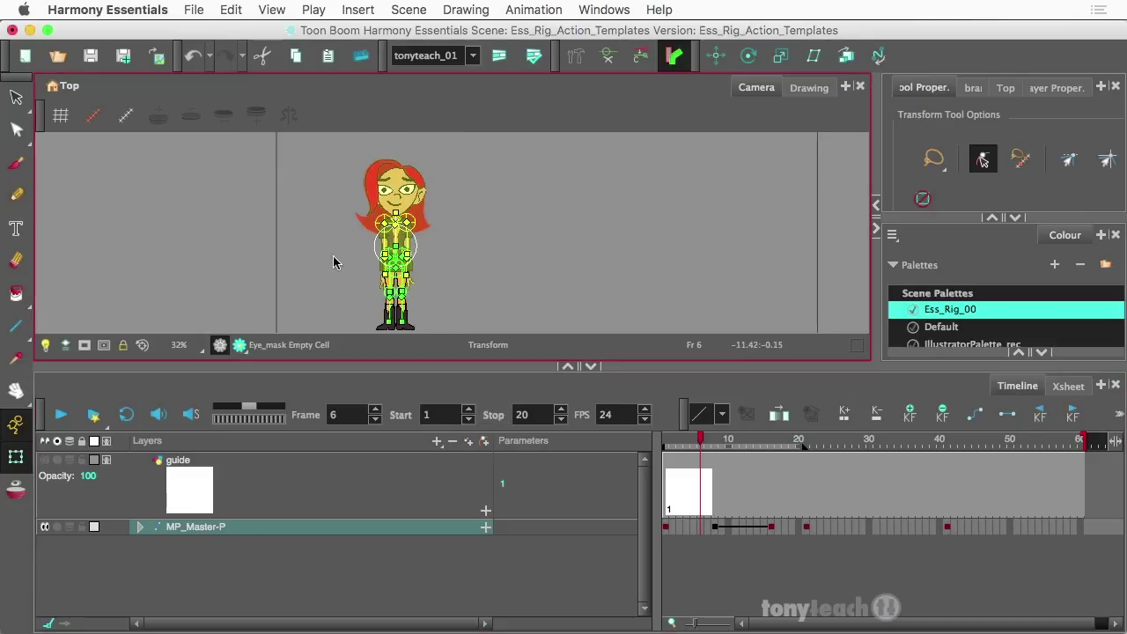
pyautogui.scroll(1, 315, 264)
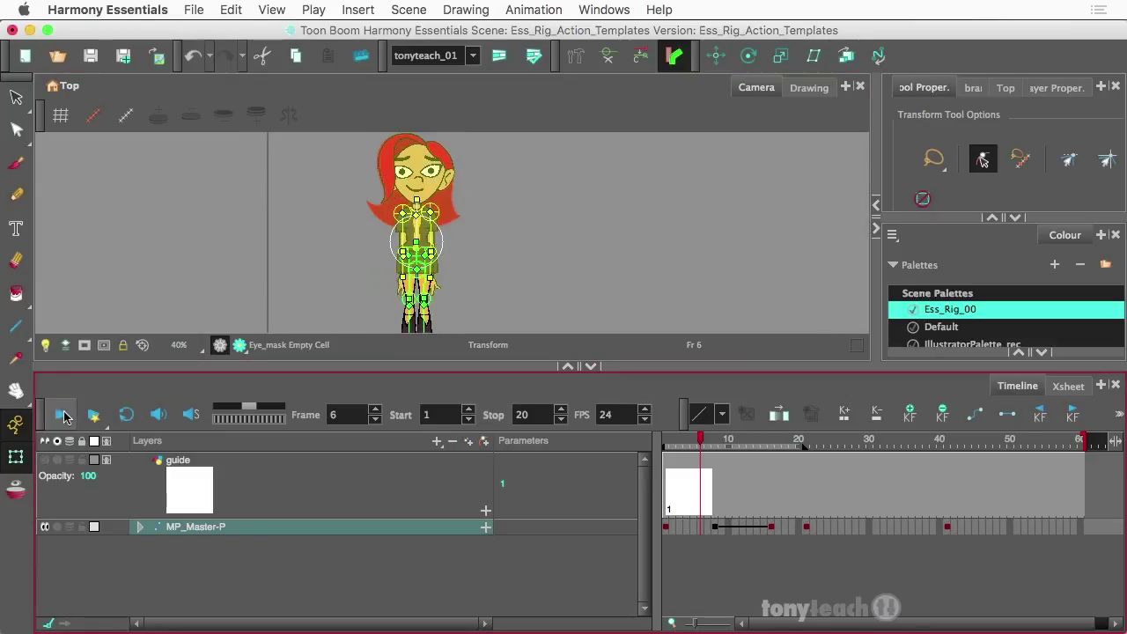
pyautogui.click(63, 415)
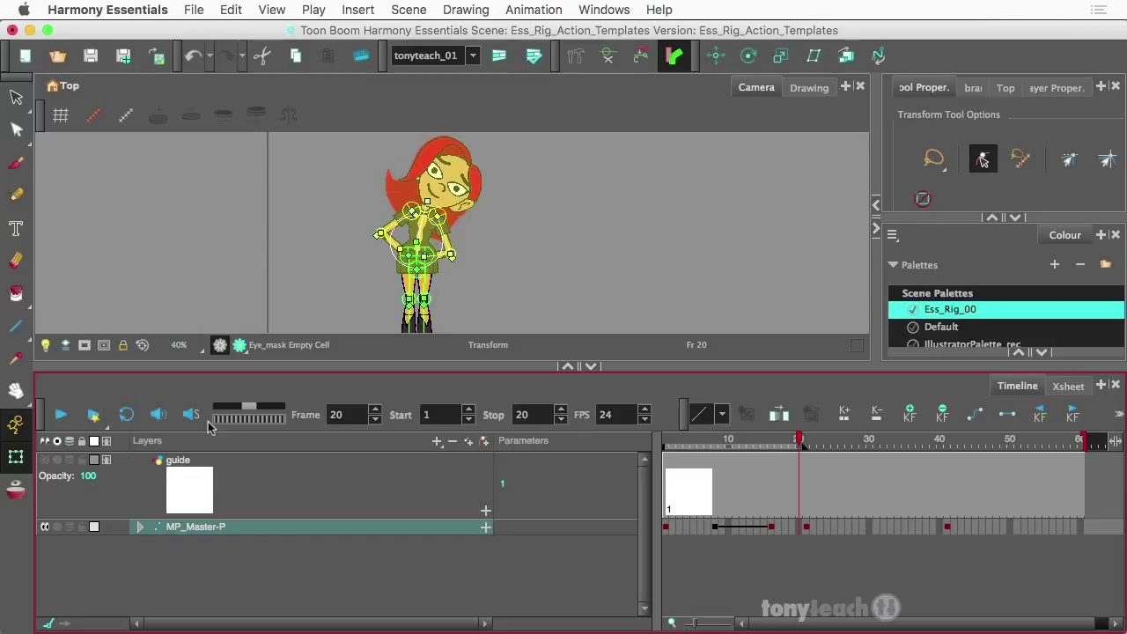
pyautogui.click(62, 416)
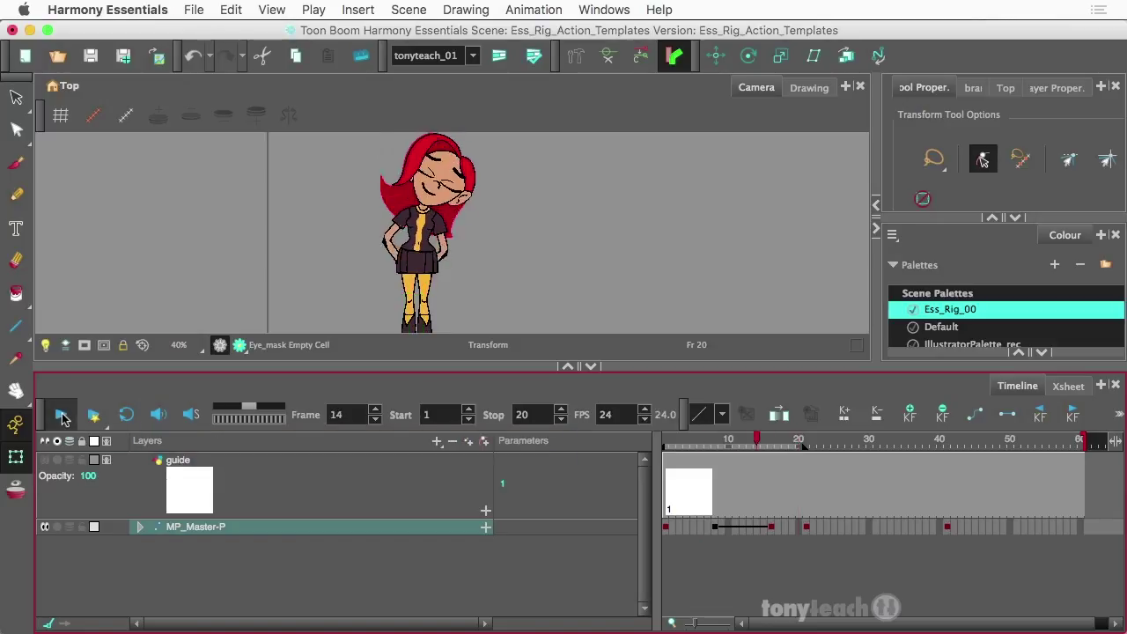
pyautogui.click(61, 416)
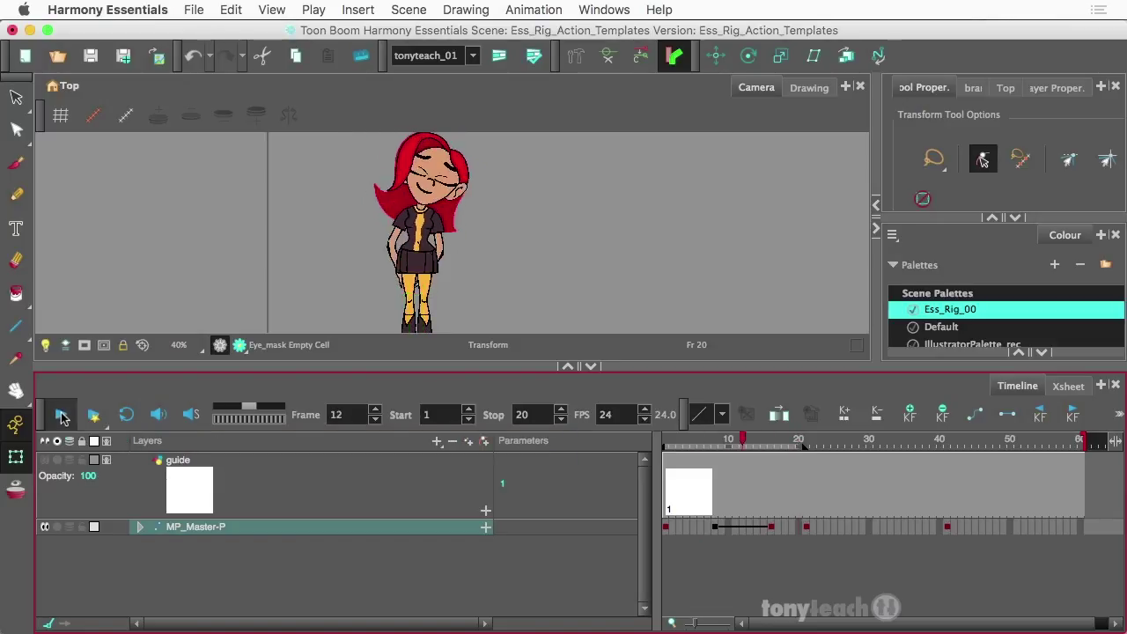
pyautogui.click(61, 415)
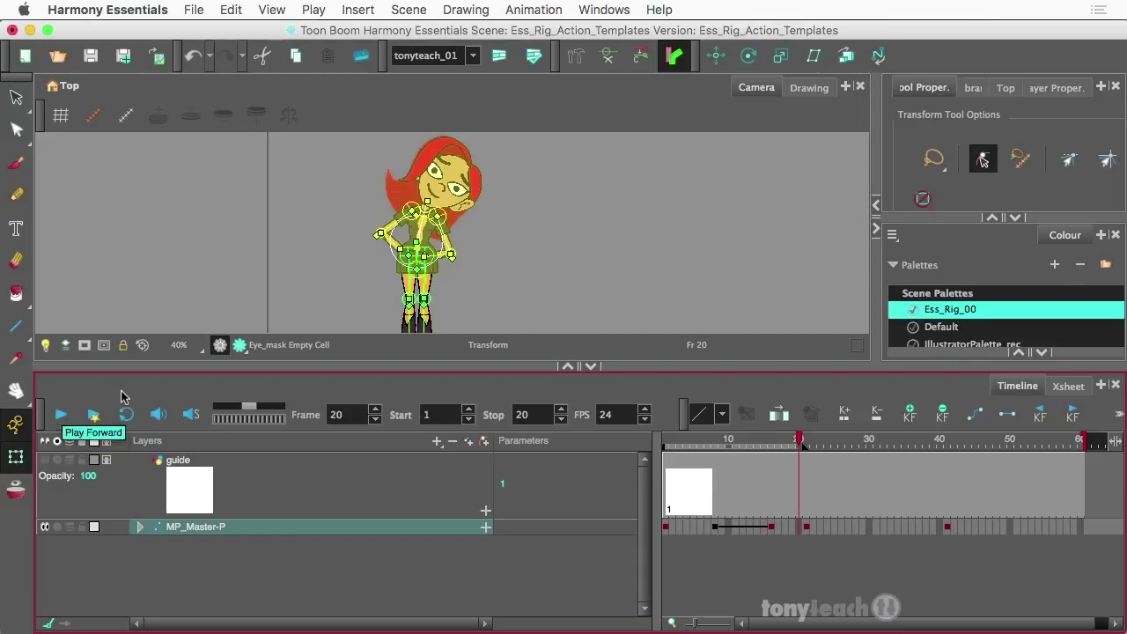
pyautogui.click(206, 558)
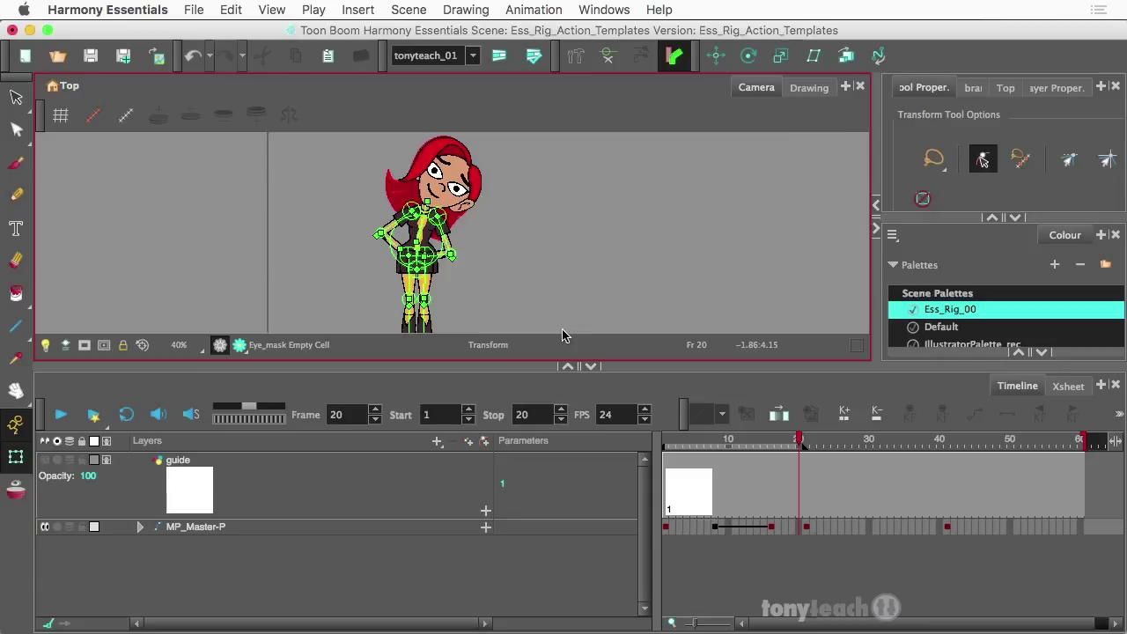
pyautogui.click(771, 440)
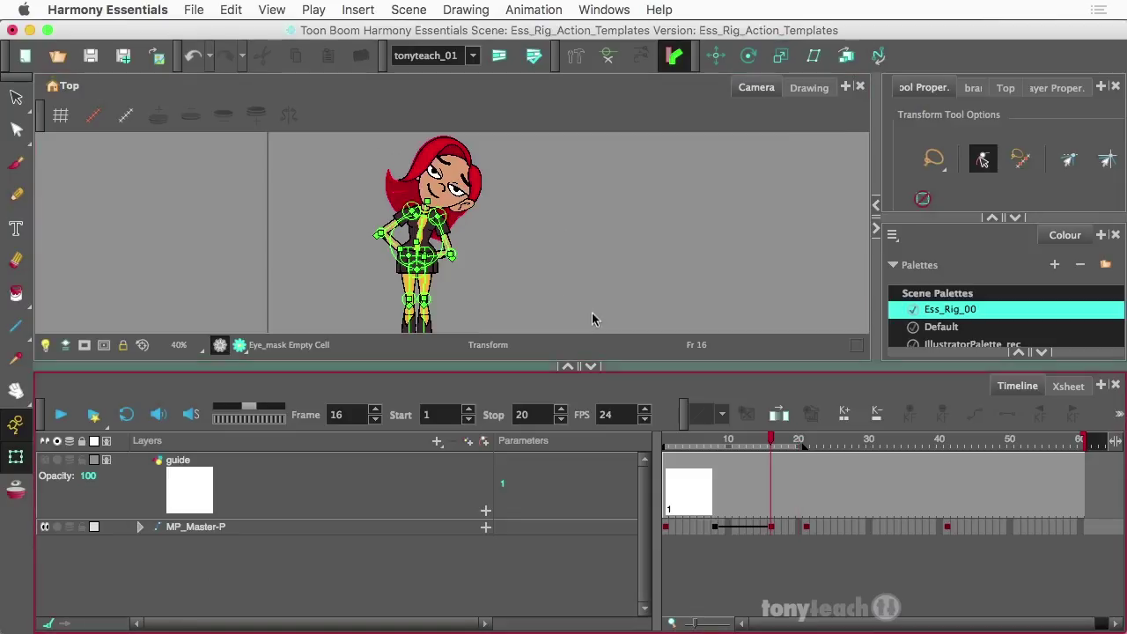
# Reselect the girl's head and hide the deformation skeleton overlay
pyautogui.click(403, 194)
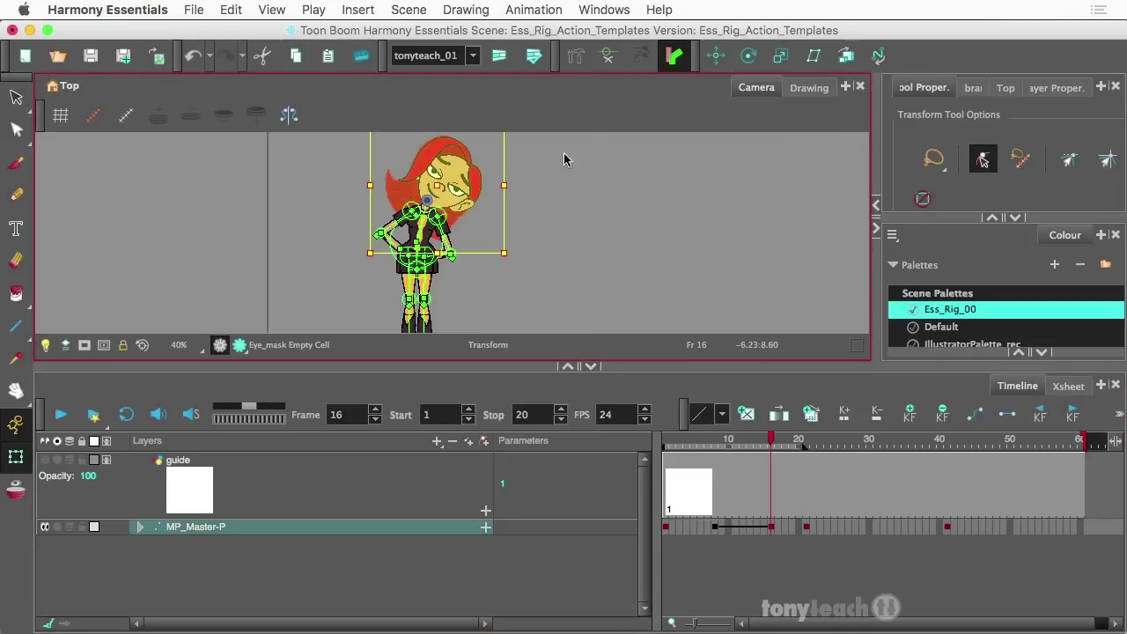
pyautogui.click(554, 180)
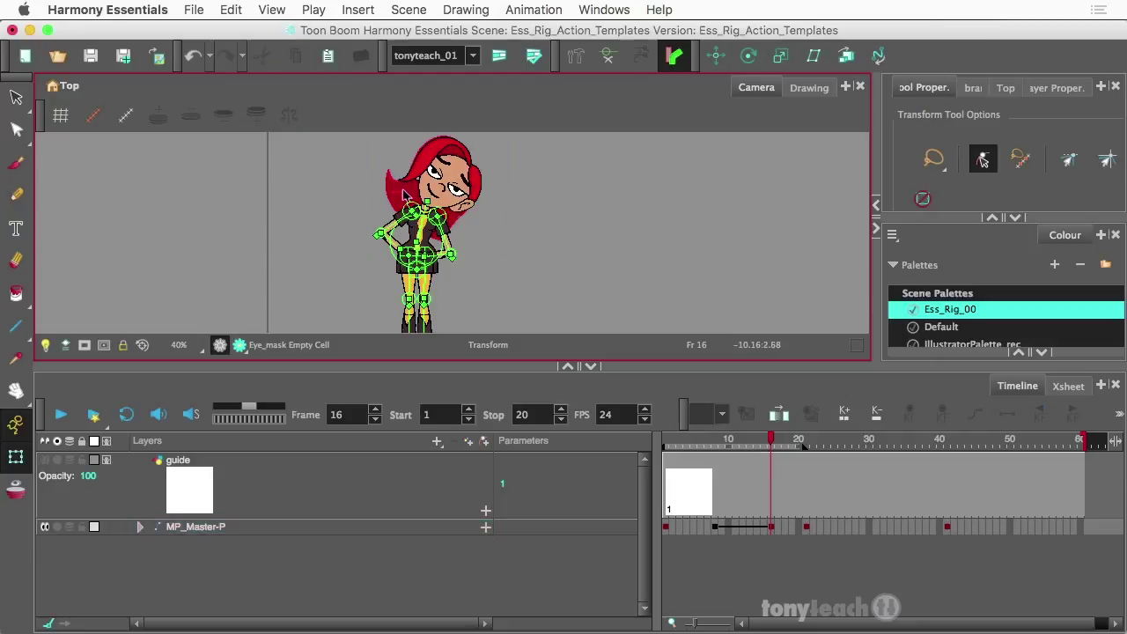
pyautogui.click(403, 194)
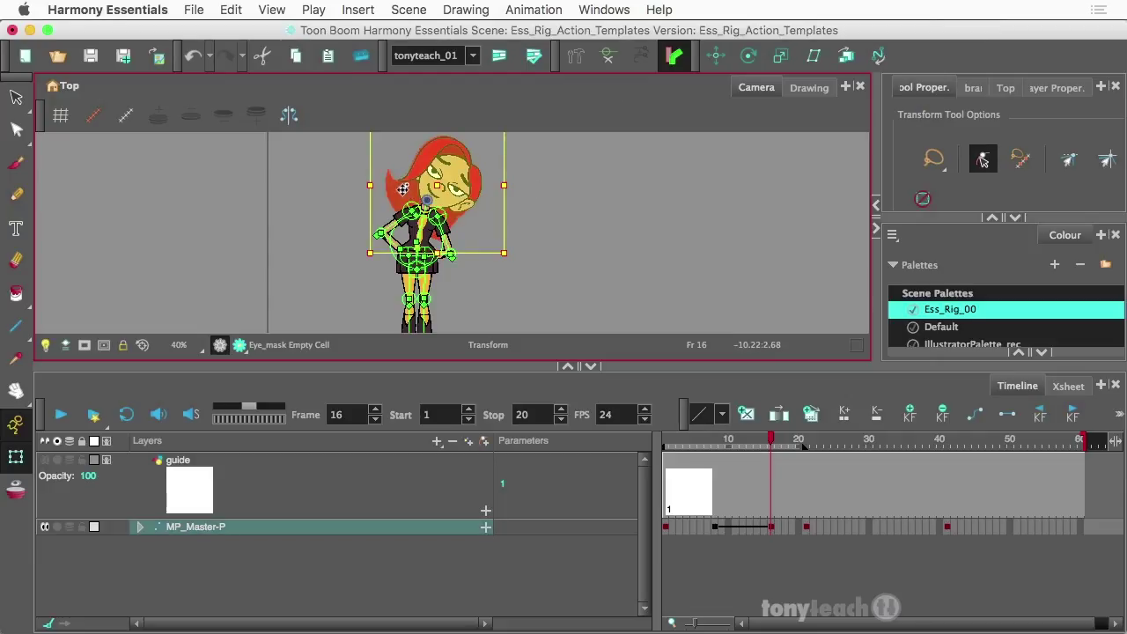
pyautogui.click(610, 57)
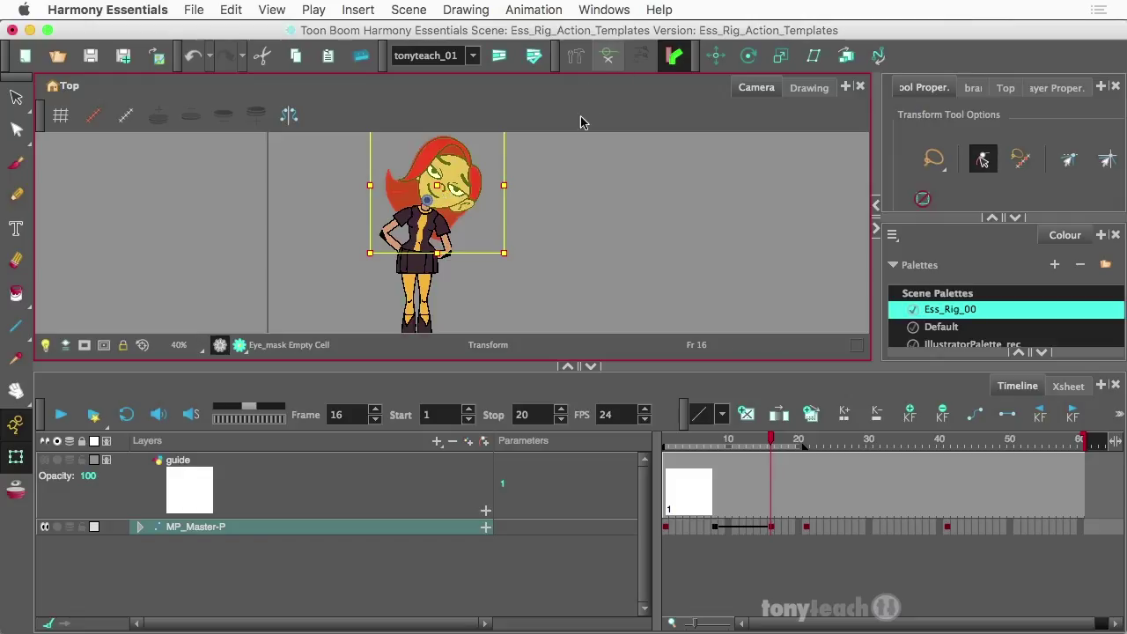
pyautogui.click(563, 180)
pyautogui.click(408, 194)
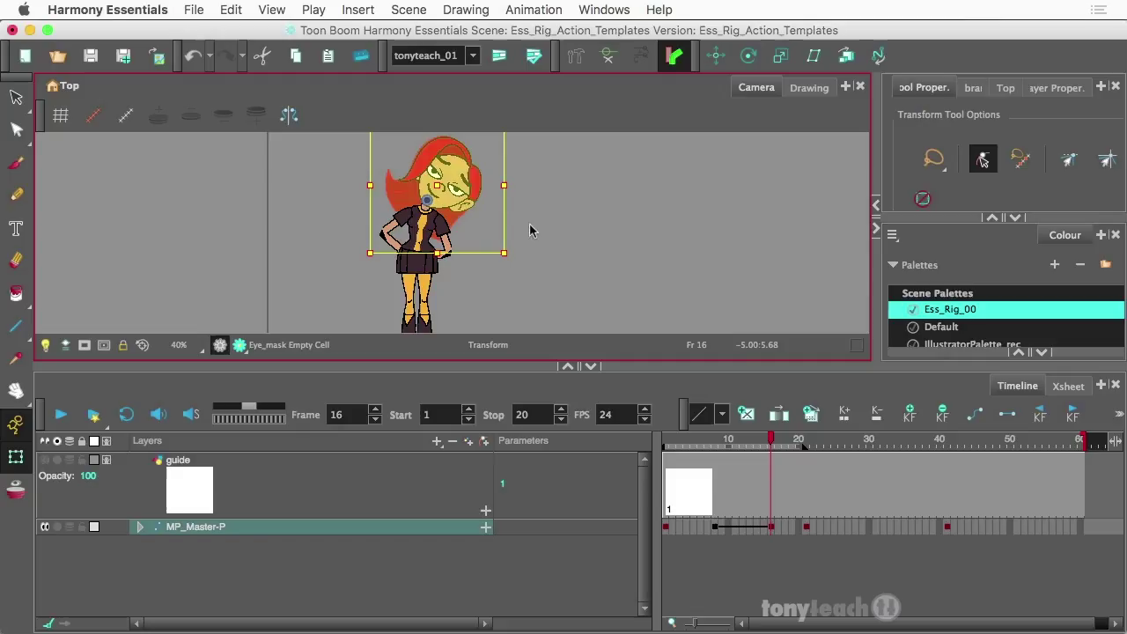
pyautogui.click(982, 160)
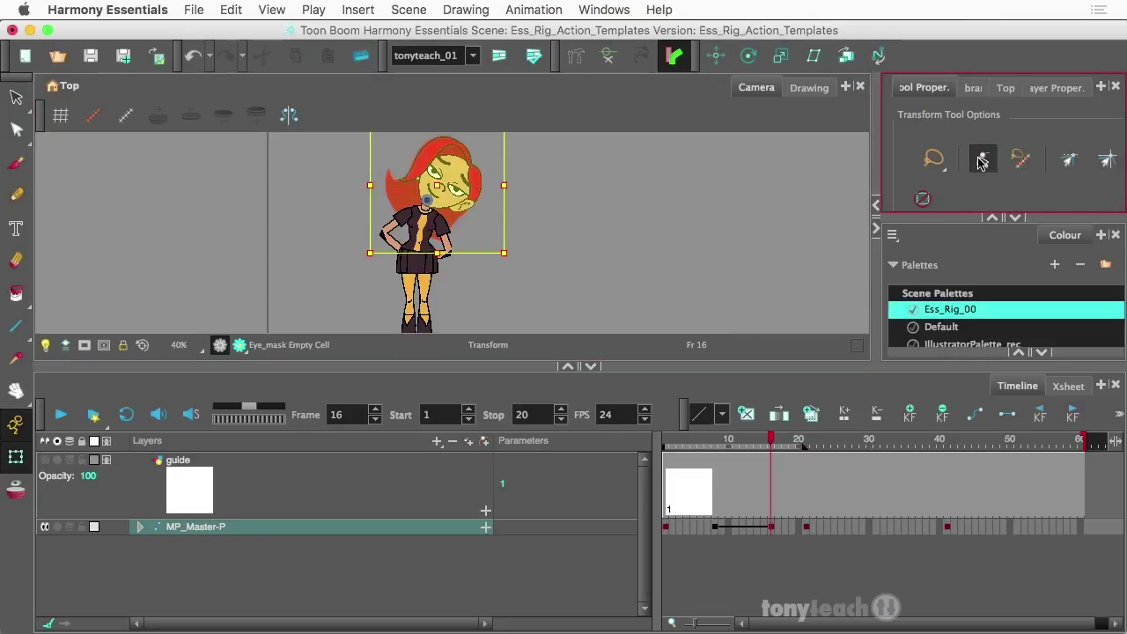
# Swing the hair_bk-1 back hair out to the right, deselect, and scrub back to frame 7
pyautogui.click(481, 221)
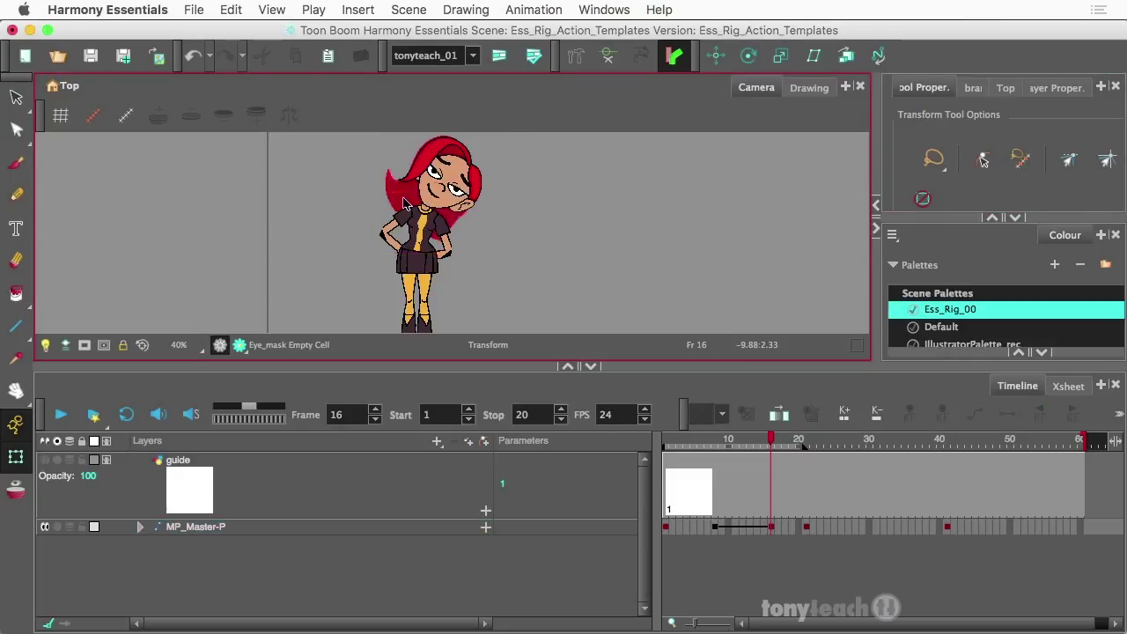
pyautogui.click(609, 57)
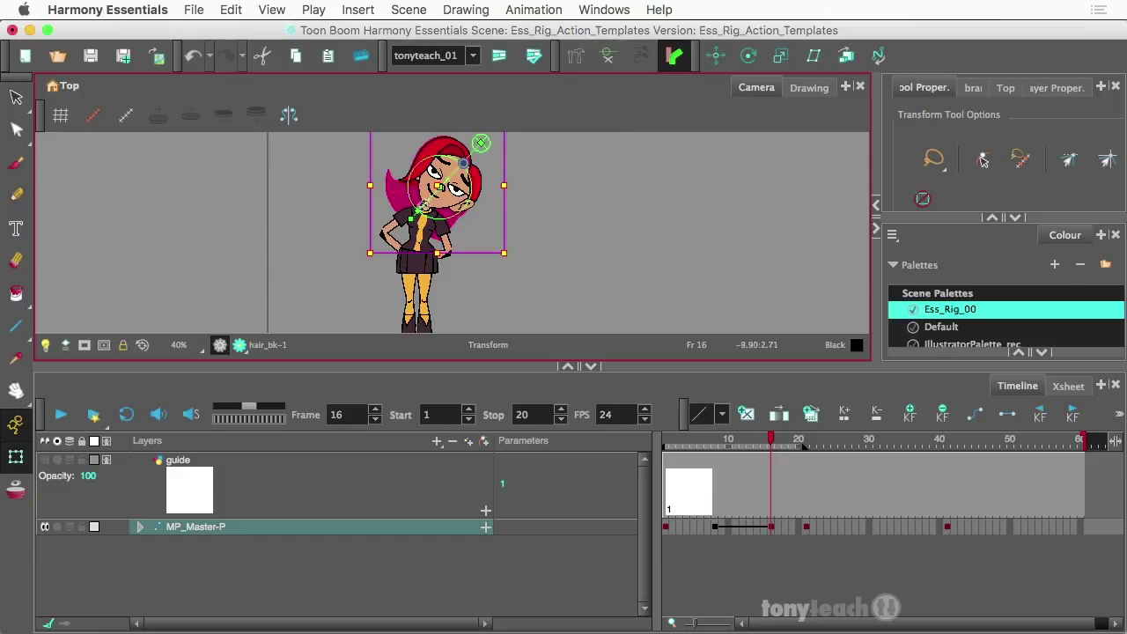
pyautogui.moveTo(423, 204); pyautogui.dragTo(434, 220)
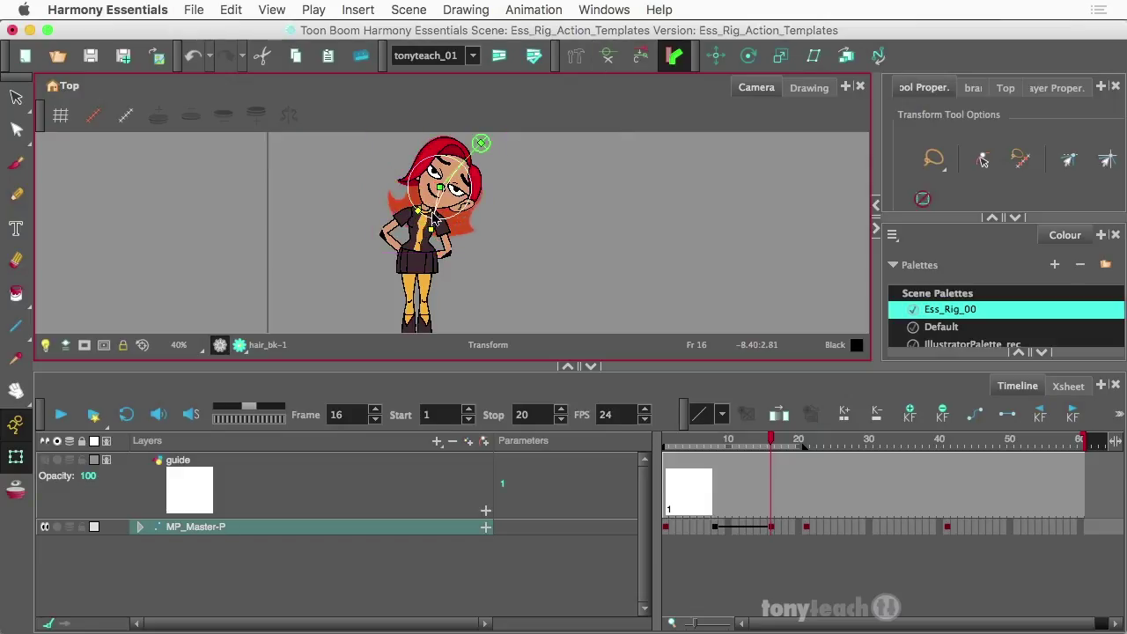
pyautogui.click(438, 163)
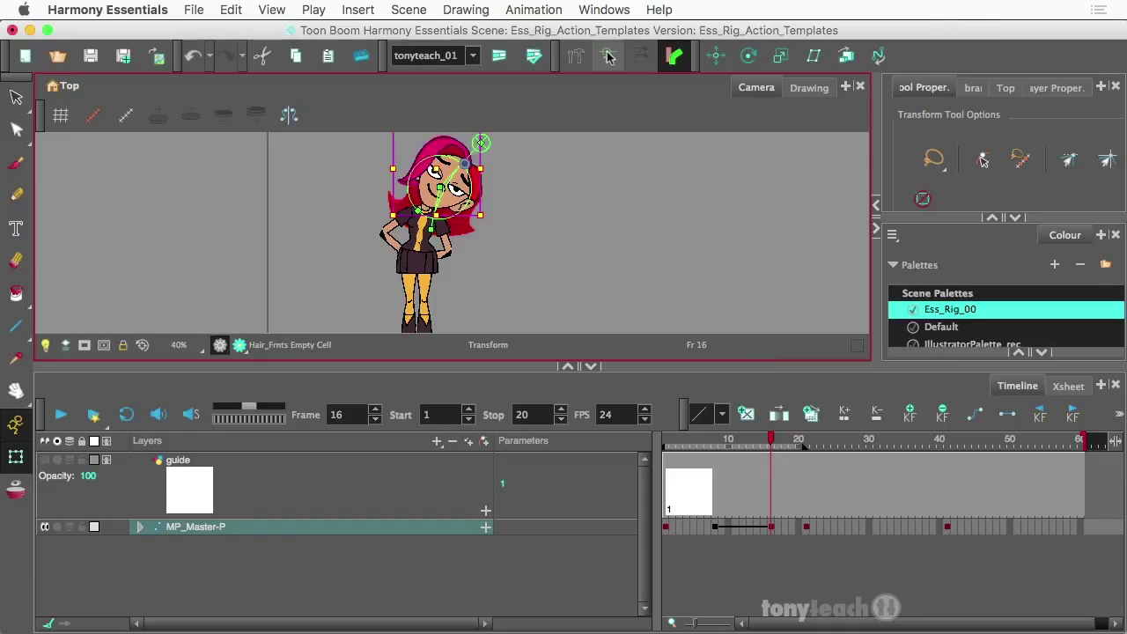
pyautogui.press('Escape')
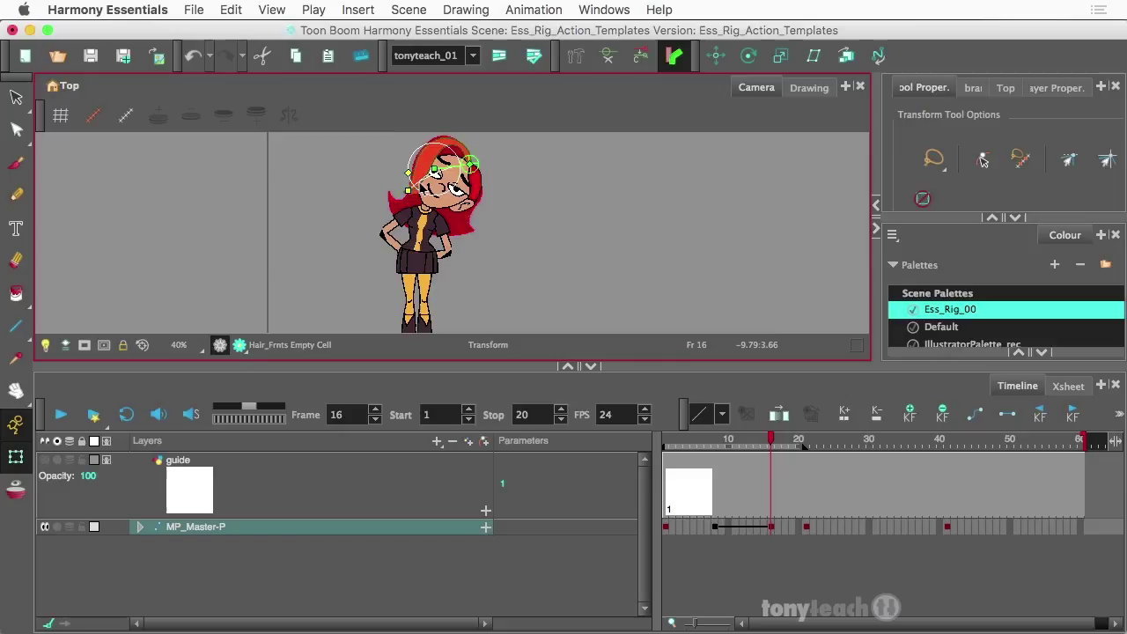
pyautogui.moveTo(772, 440); pyautogui.dragTo(706, 444)
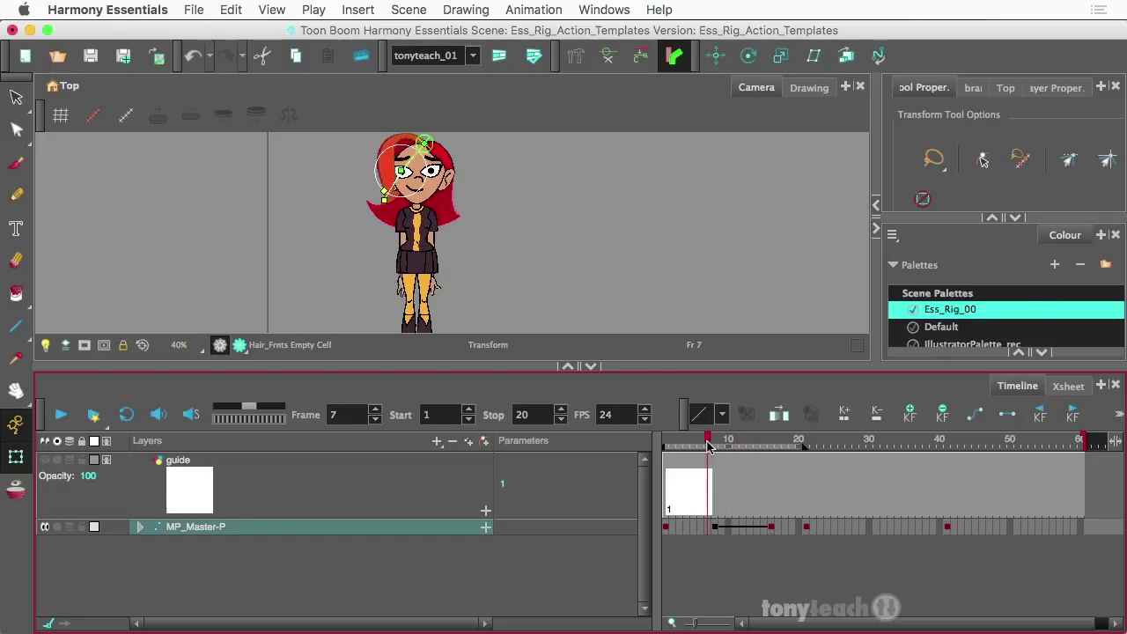
# Show the Library with the Colour panel collapsed and the MissPeel folder open
pyautogui.click(526, 275)
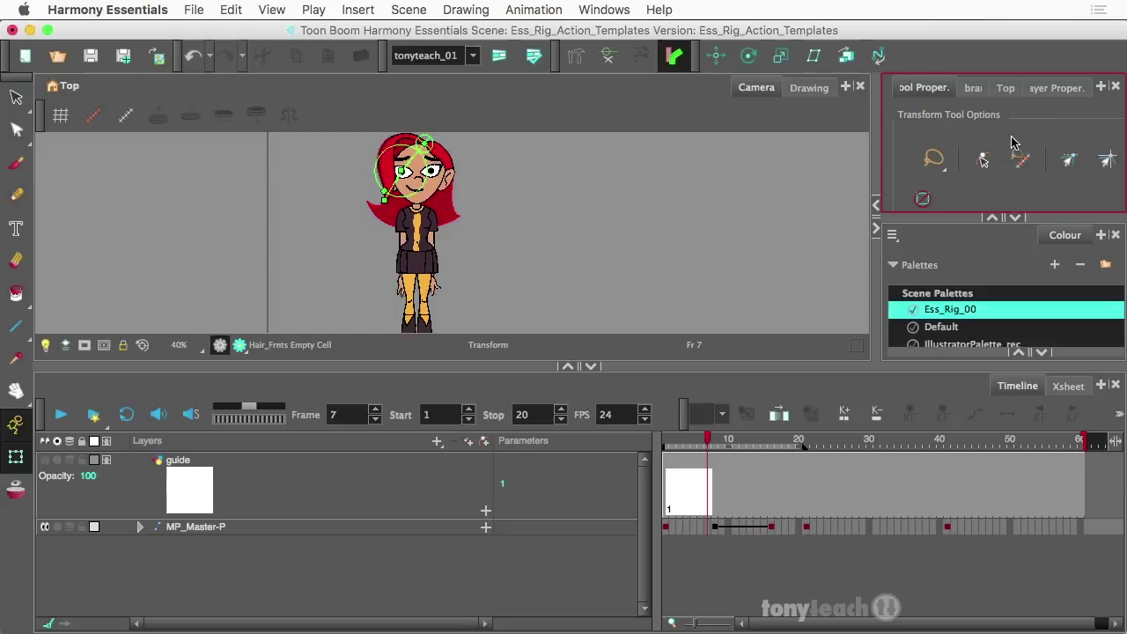
pyautogui.click(973, 89)
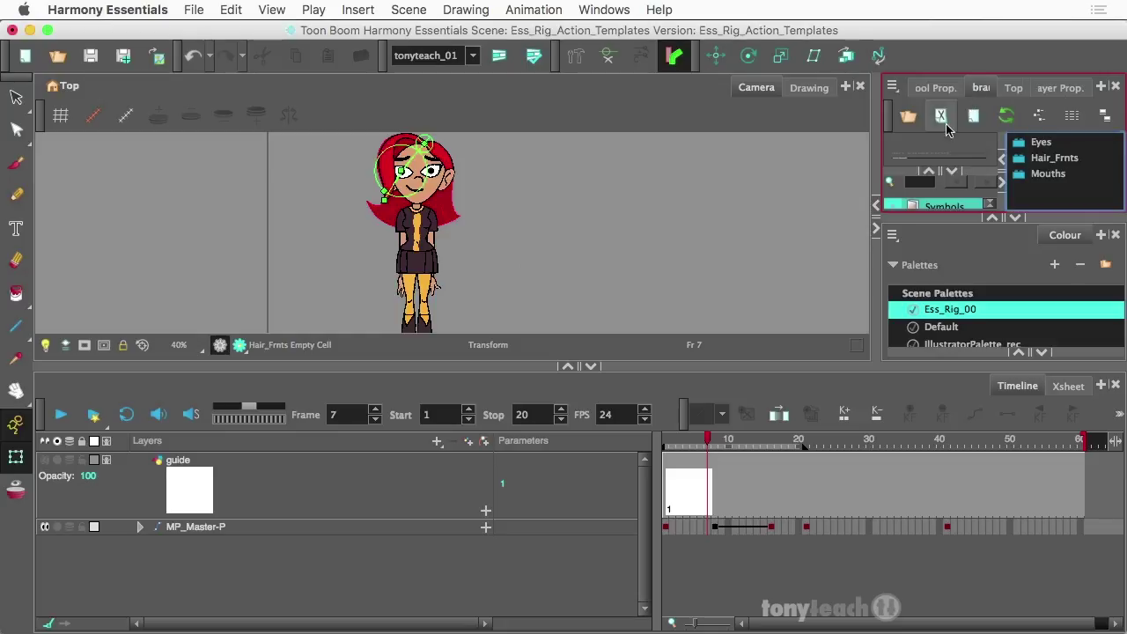
pyautogui.click(1014, 219)
pyautogui.click(937, 329)
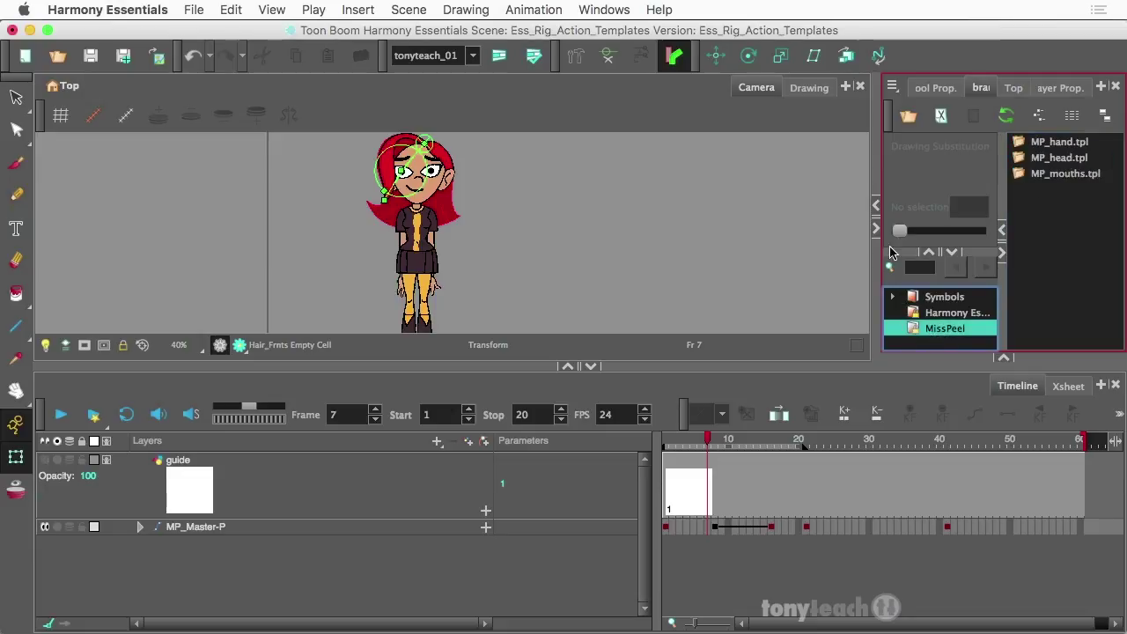
# Select frames 8–16 of MP_Master-P and carry them onto the MissPeel folder
pyautogui.click(703, 344)
pyautogui.click(716, 528)
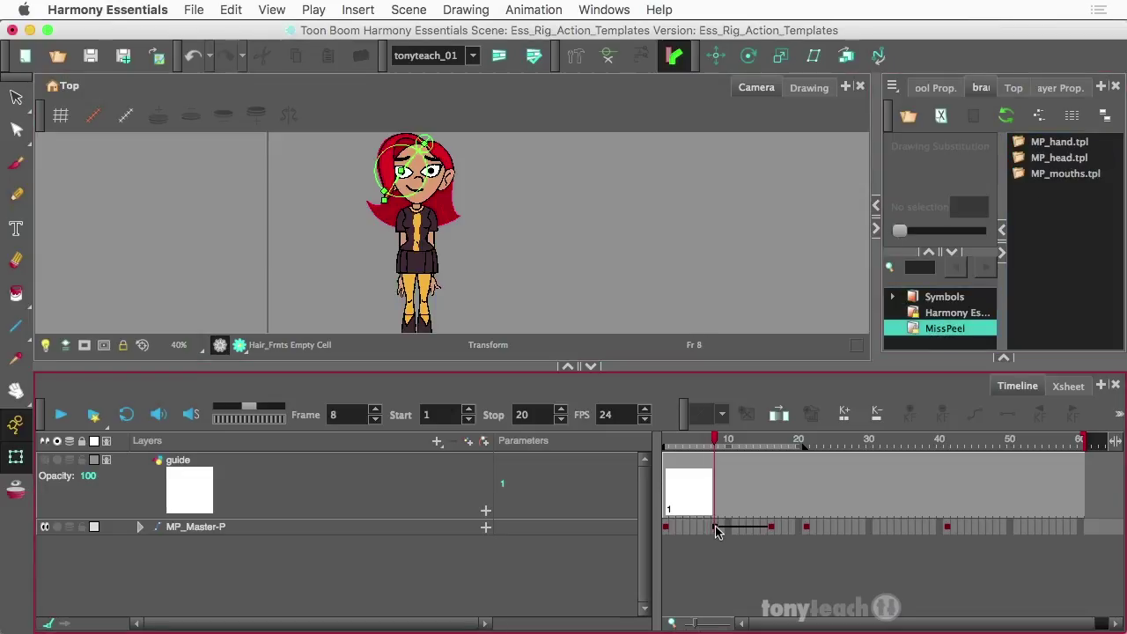
pyautogui.click(716, 530)
pyautogui.click(716, 530)
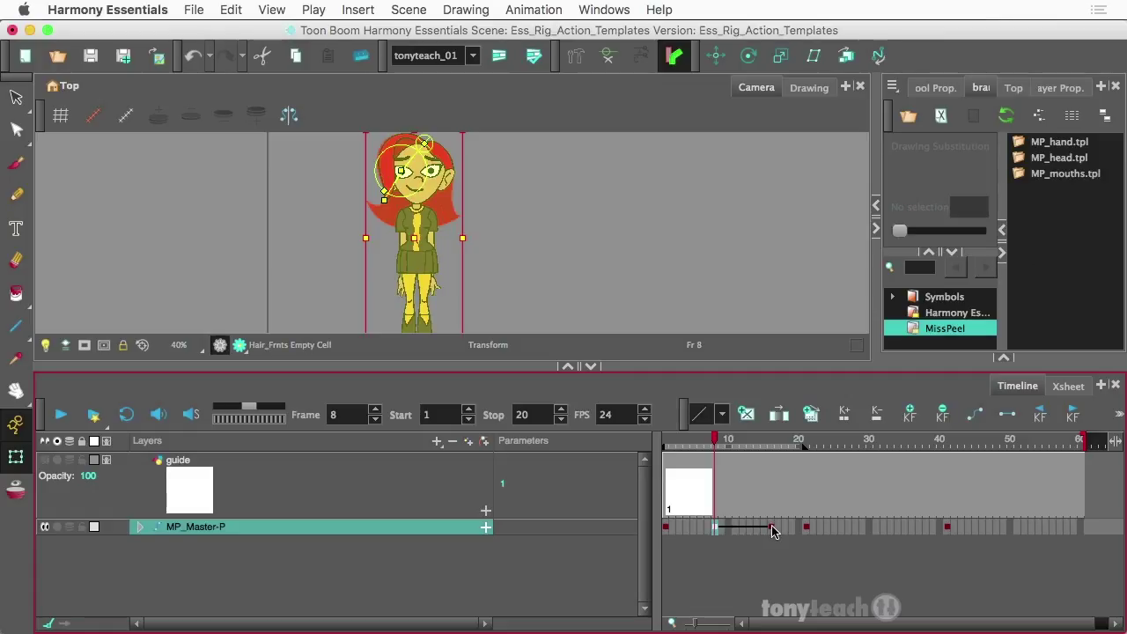
pyautogui.moveTo(772, 531); pyautogui.dragTo(772, 529)
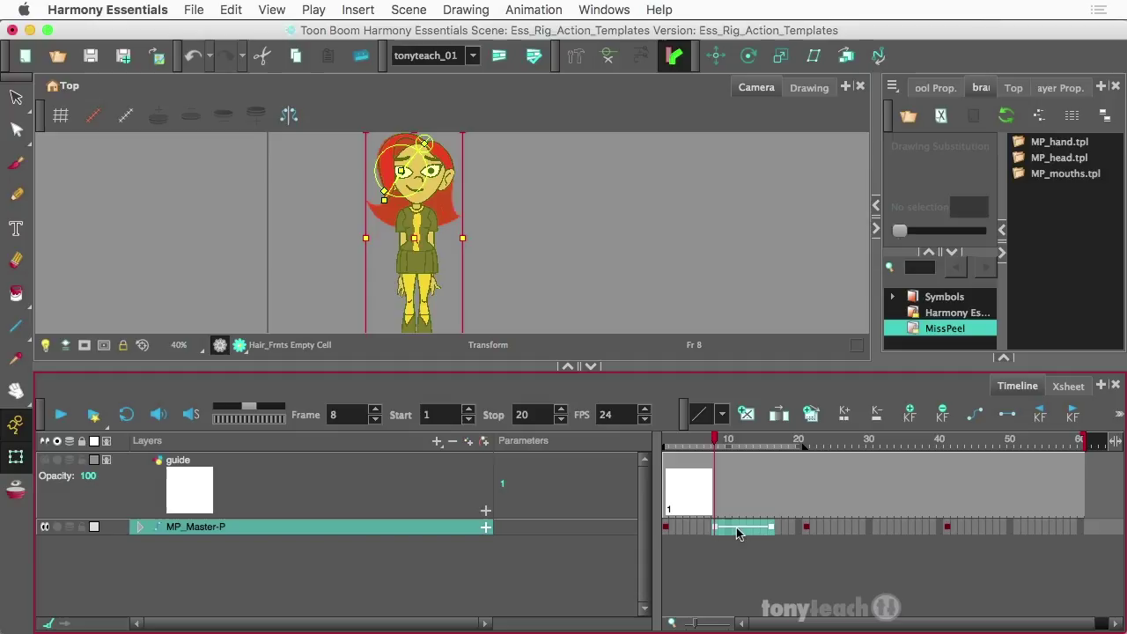
pyautogui.moveTo(738, 531); pyautogui.dragTo(1027, 232)
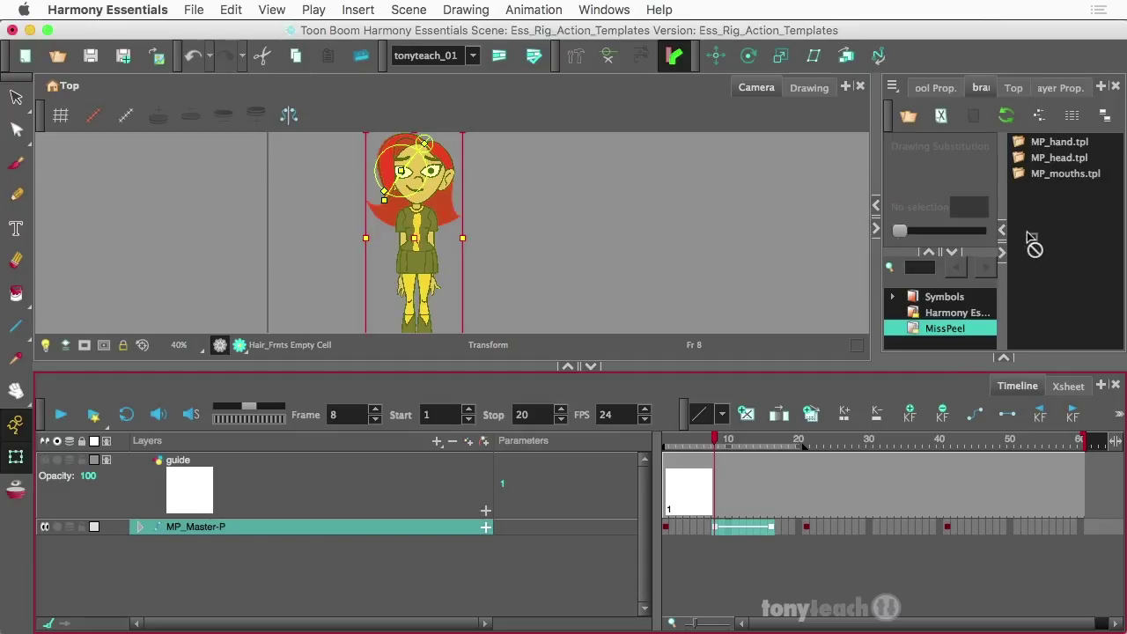
pyautogui.moveTo(1033, 247); pyautogui.dragTo(912, 332)
# Enable Right To Modify on MissPeel and drop the selected cells in as a template
pyautogui.rightClick(912, 332)
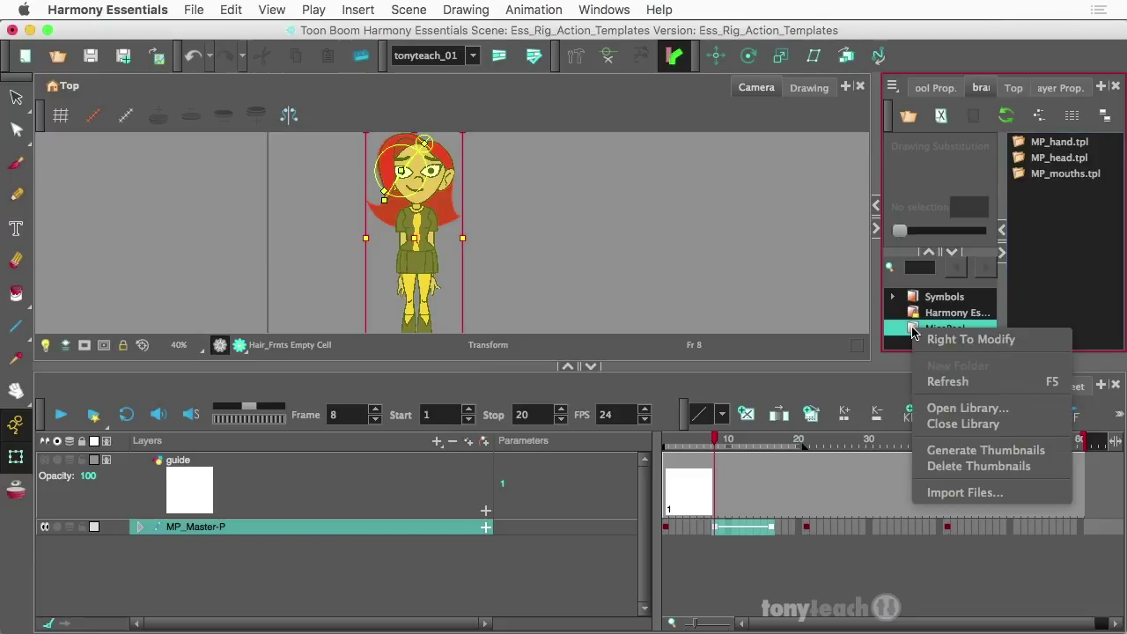
pyautogui.click(963, 343)
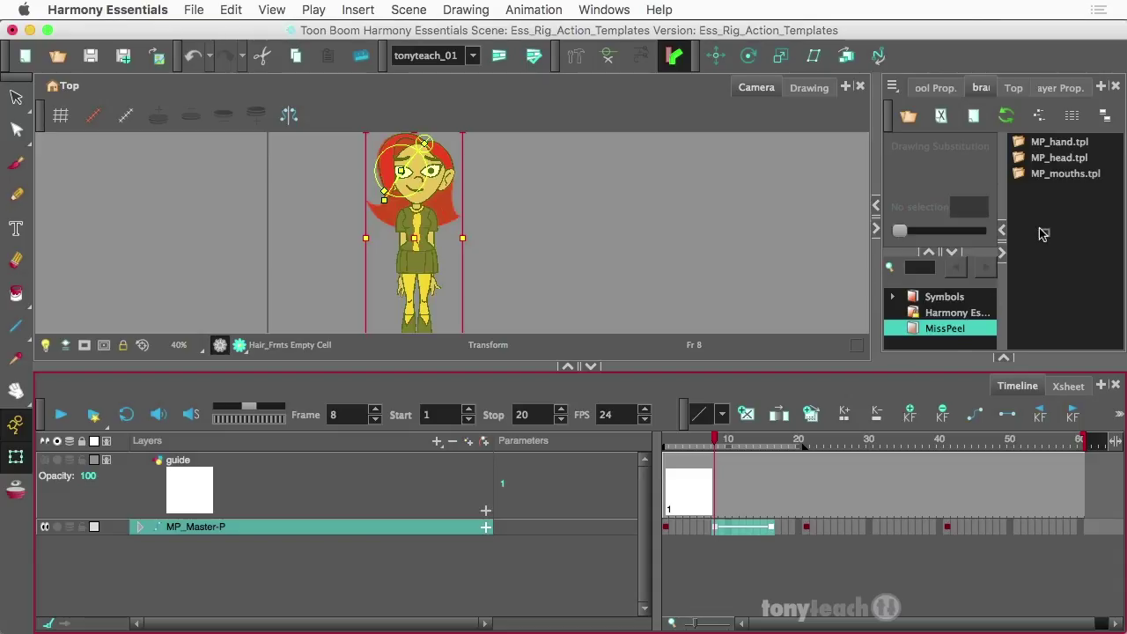
pyautogui.moveTo(1041, 234); pyautogui.dragTo(1019, 234)
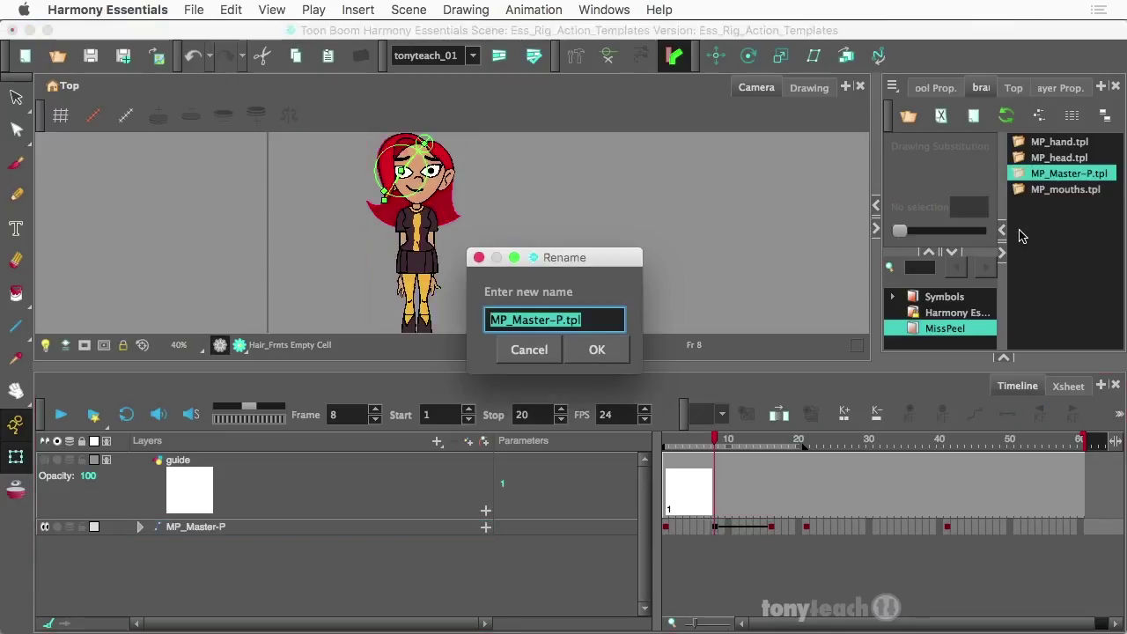
# Rename the new template from MP_Master-P.tpl to MP_tilt_blink.tpl and confirm
pyautogui.click(556, 319)
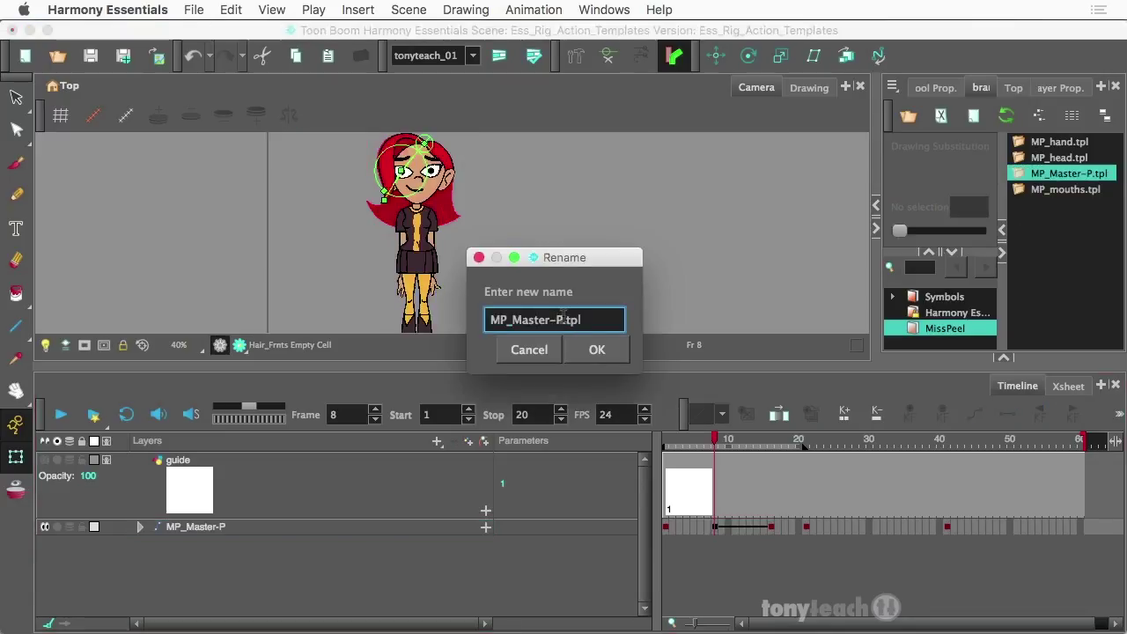
pyautogui.moveTo(562, 317)
pyautogui.mouseDown()
pyautogui.moveTo(485, 320)
pyautogui.moveTo(560, 319)
pyautogui.mouseUp()
pyautogui.click(514, 320)
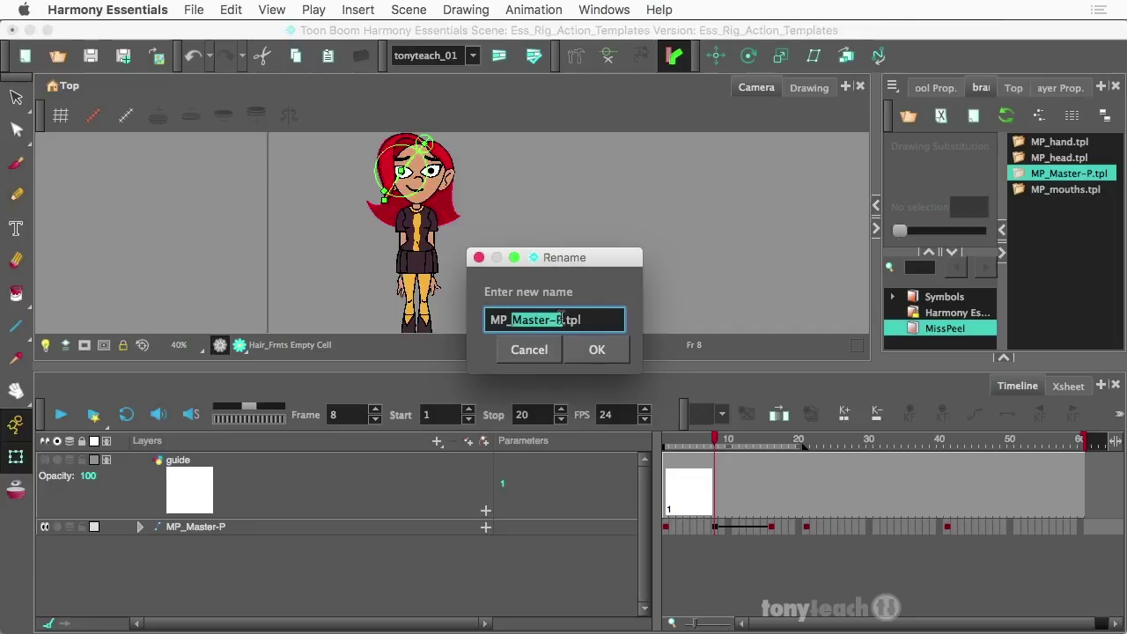
pyautogui.write('til')
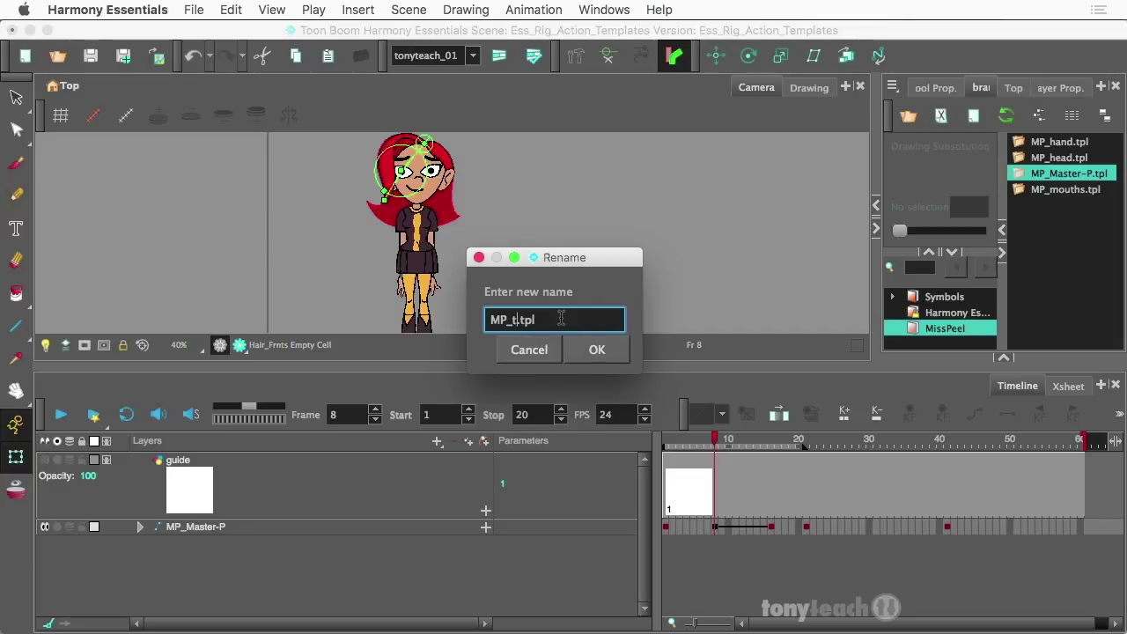
pyautogui.write('t_')
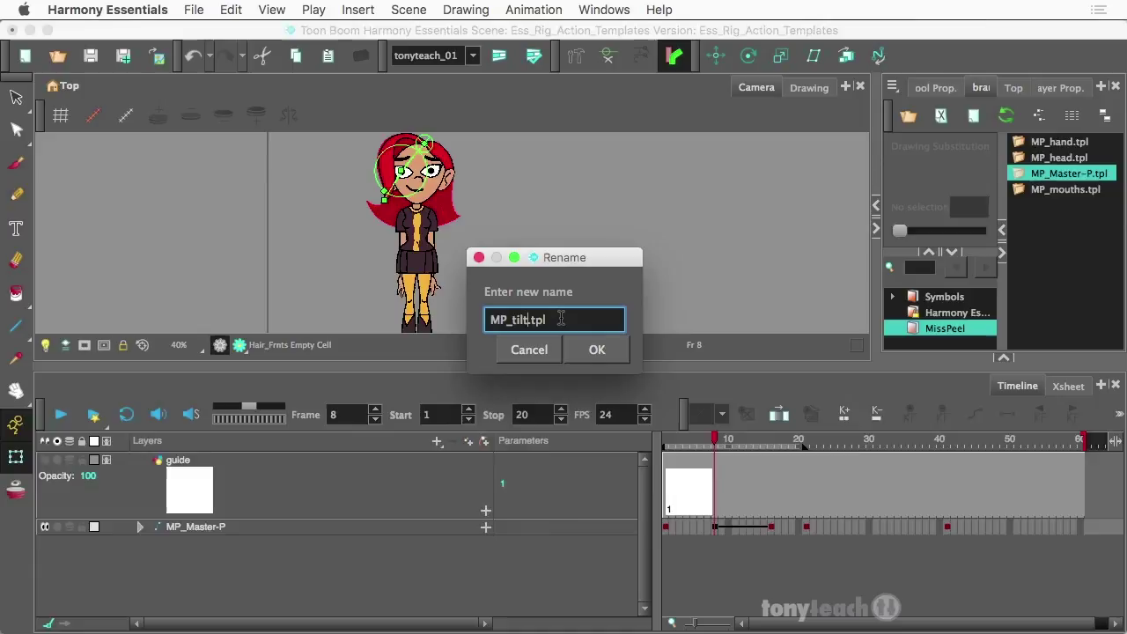
pyautogui.write('blink')
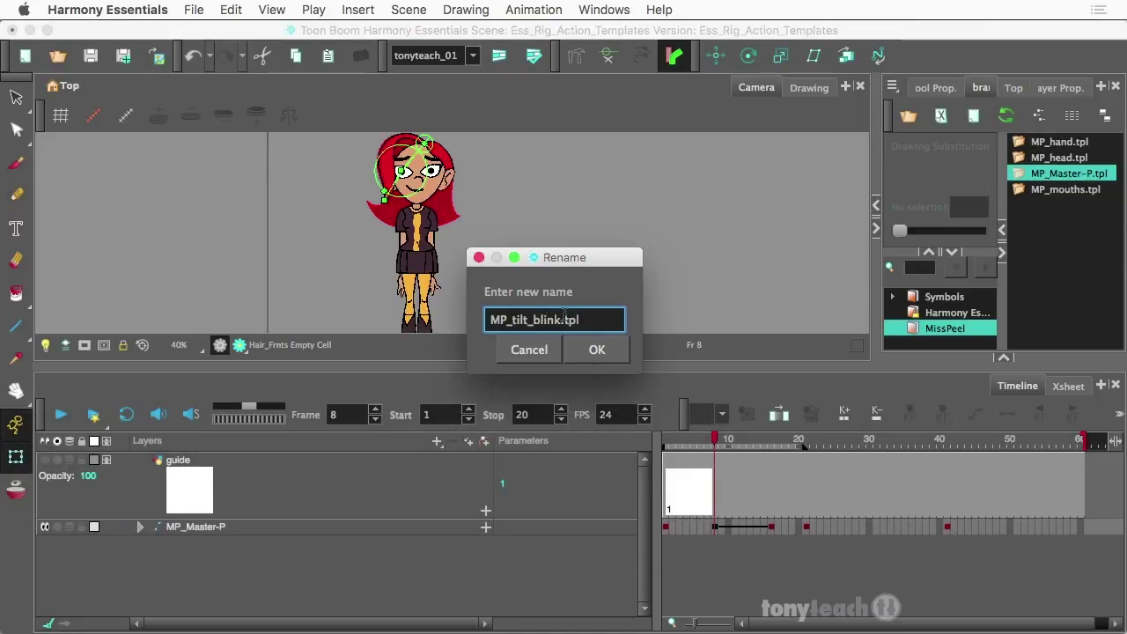
pyautogui.click(594, 352)
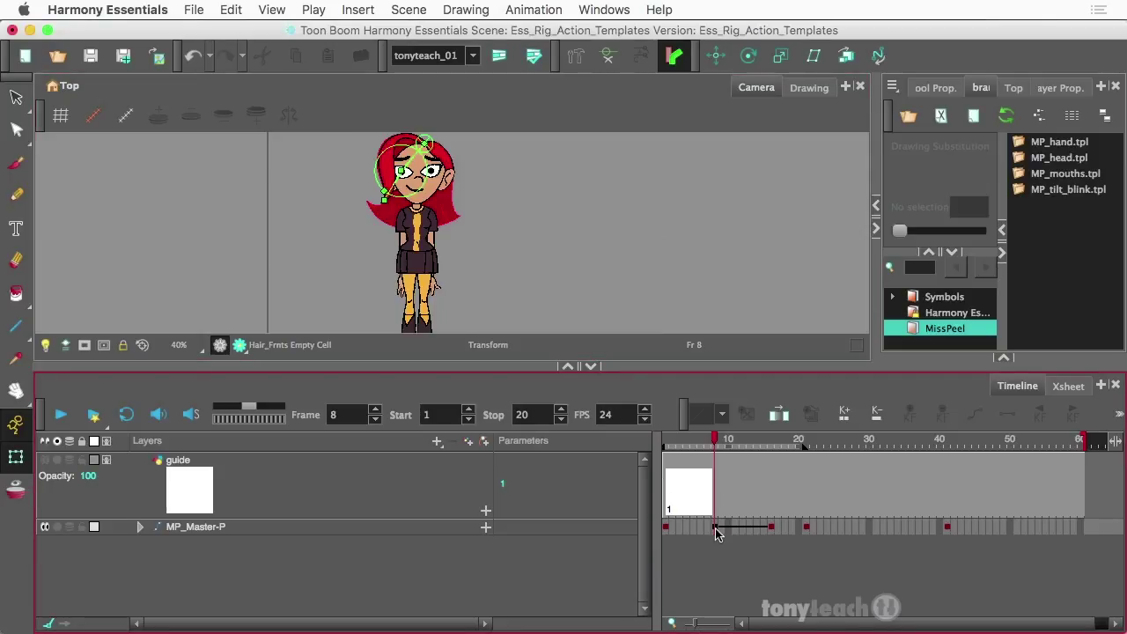
# Clear frames 8–16 of MP_Master-P with F7, scrub to confirm, then deselect the character
pyautogui.moveTo(716, 532); pyautogui.dragTo(770, 529)
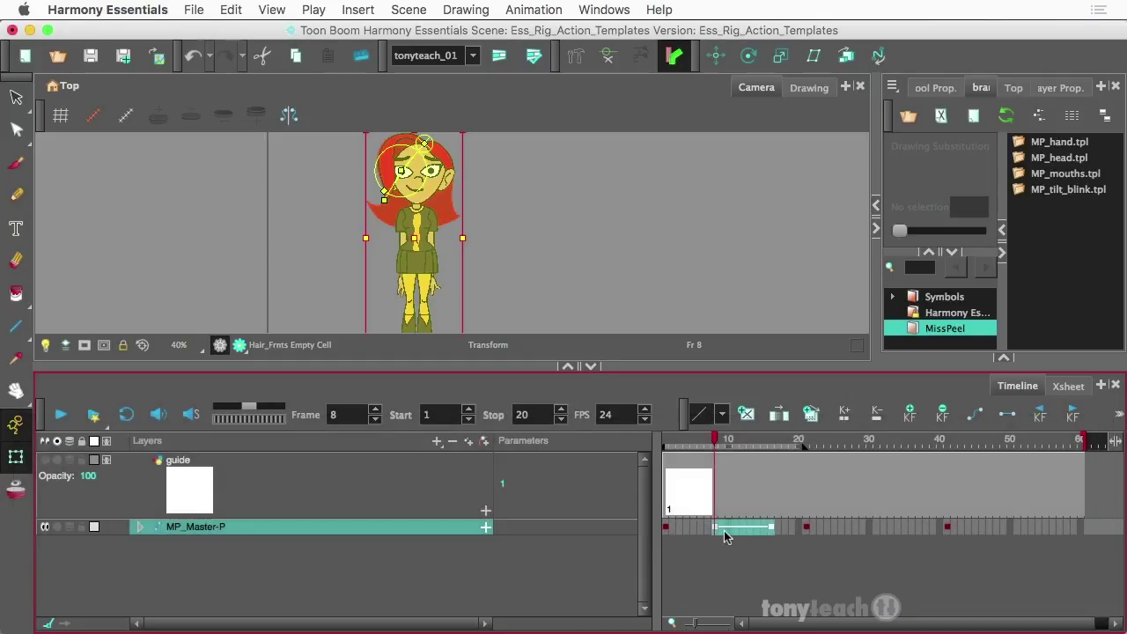
pyautogui.press('F7')
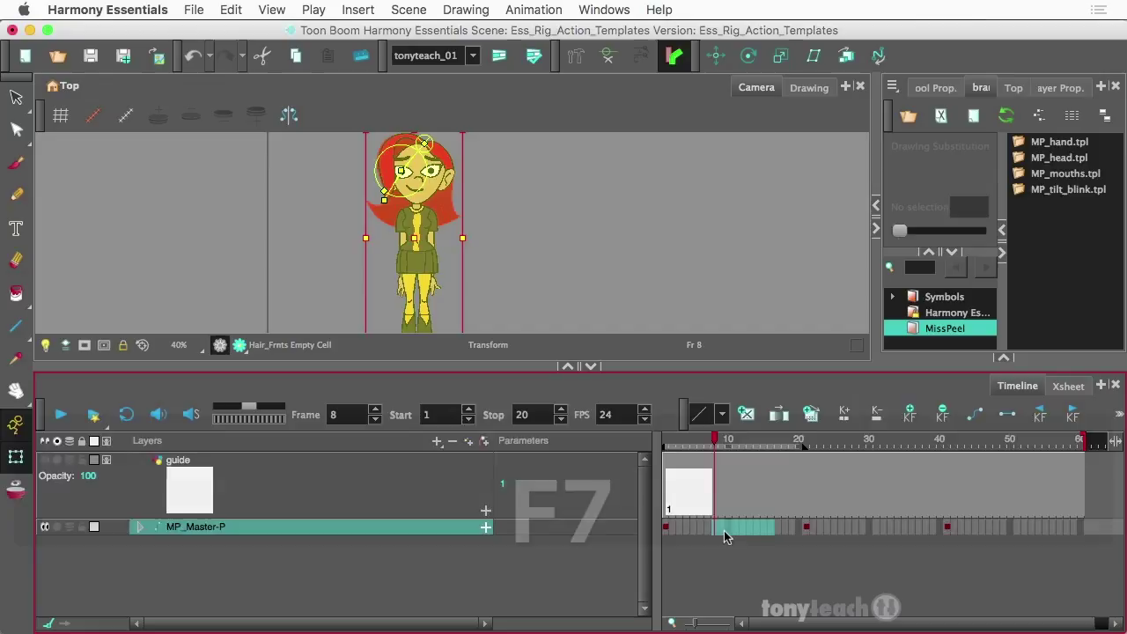
pyautogui.click(716, 443)
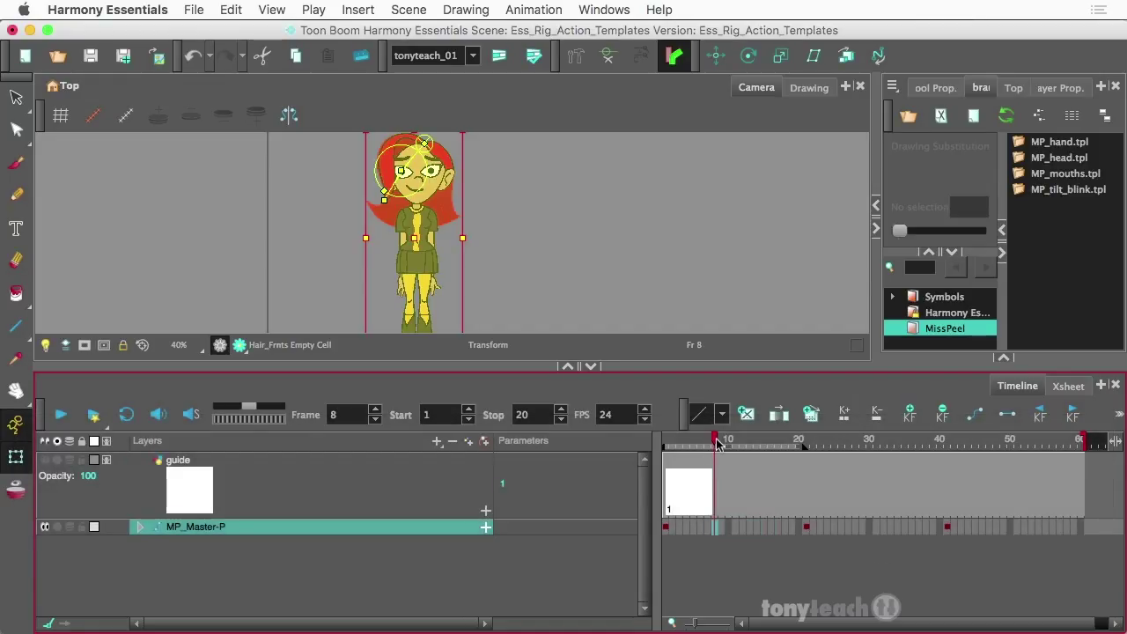
pyautogui.moveTo(715, 443)
pyautogui.mouseDown()
pyautogui.moveTo(639, 452)
pyautogui.moveTo(796, 452)
pyautogui.moveTo(665, 451)
pyautogui.moveTo(789, 454)
pyautogui.moveTo(678, 451)
pyautogui.moveTo(711, 451)
pyautogui.moveTo(695, 452)
pyautogui.mouseUp()
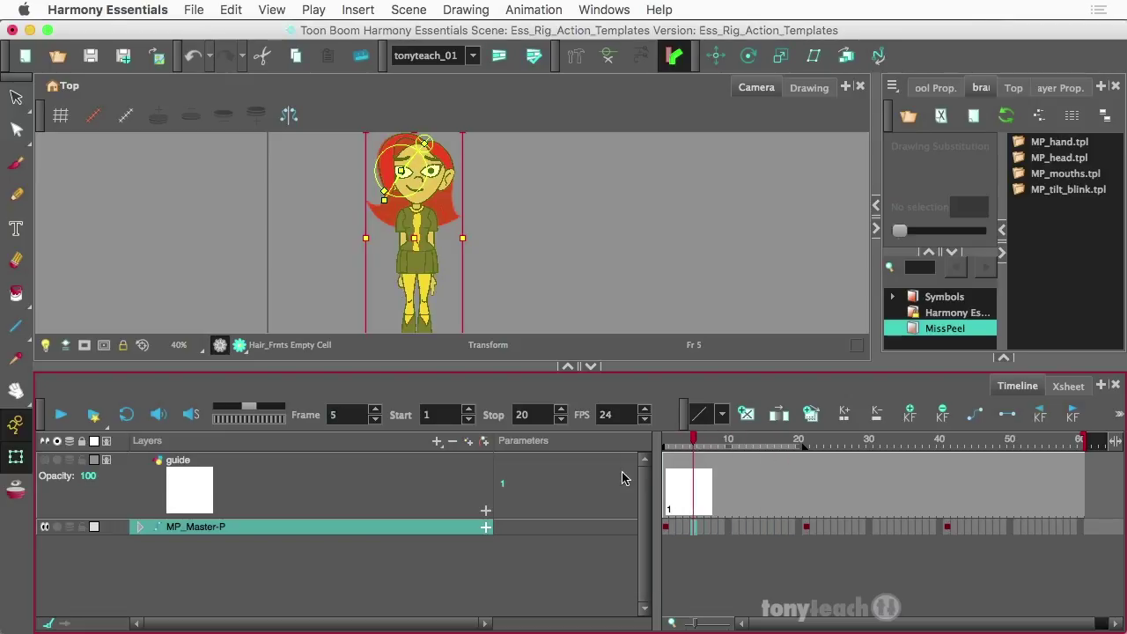
pyautogui.click(15, 455)
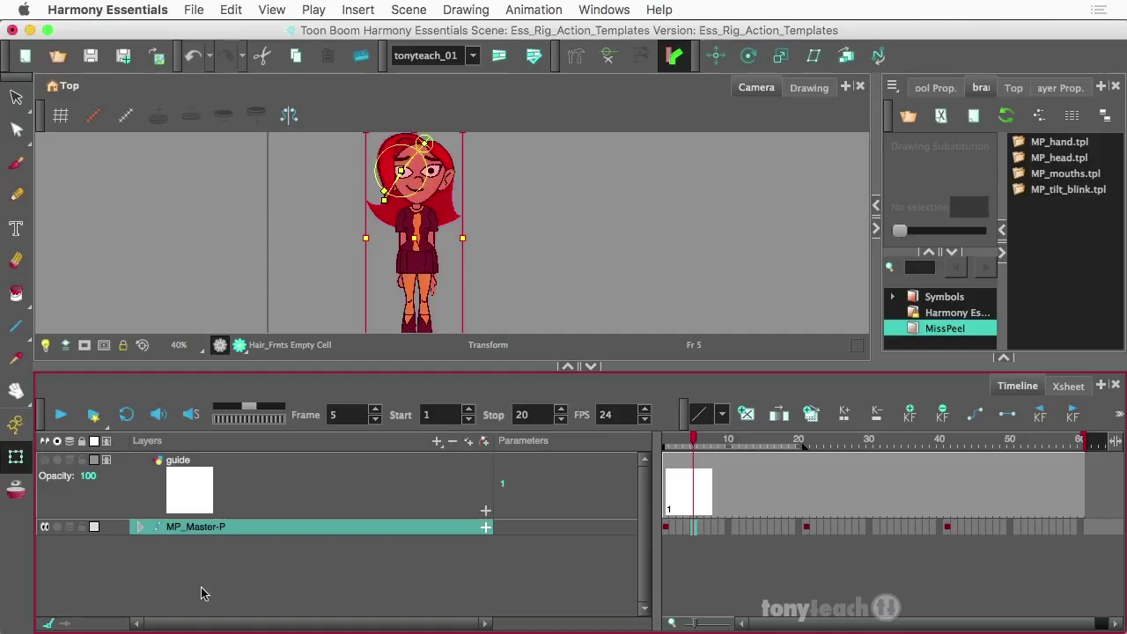
pyautogui.click(293, 262)
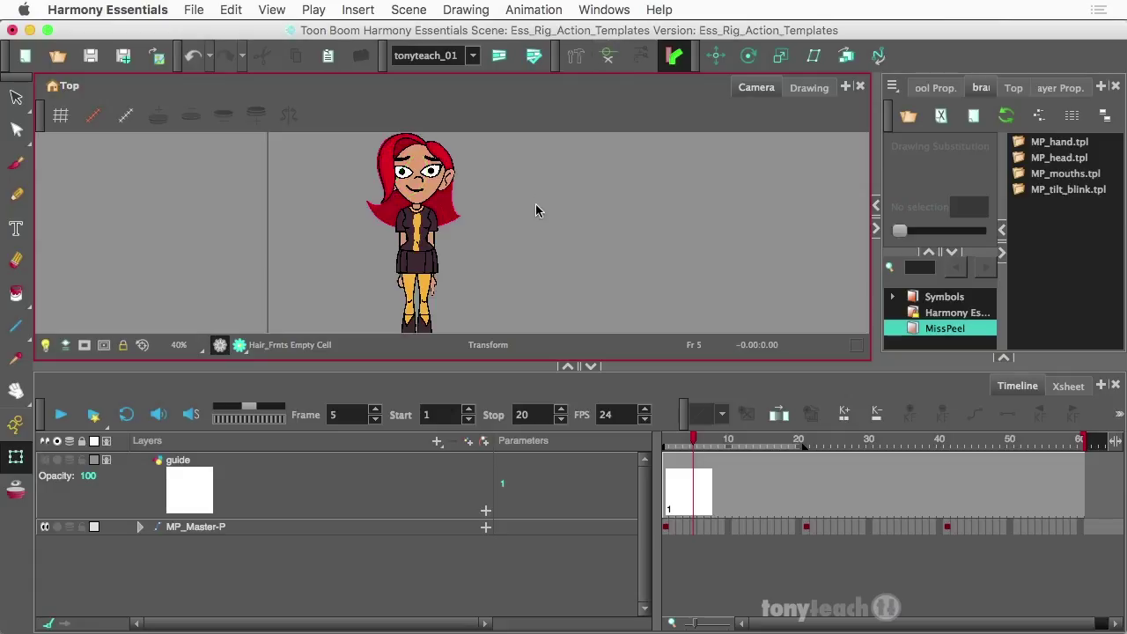
# Drag MP_tilt_blink.tpl from the MissPeel library onto the MP_Master-P timeline row
pyautogui.scroll(-1, 493, 223)
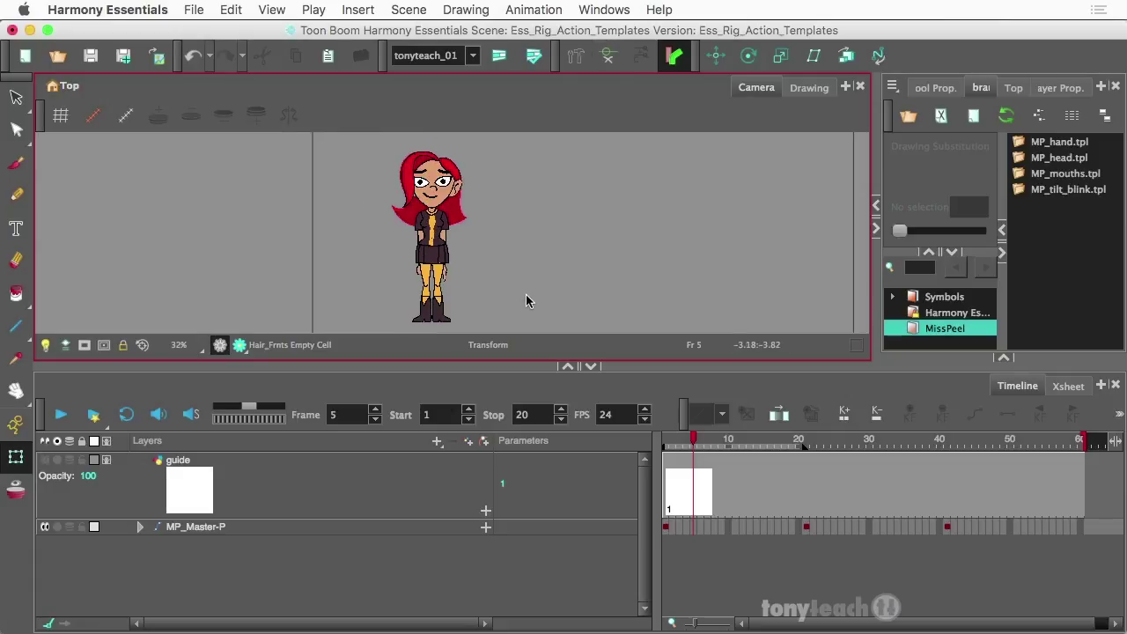
pyautogui.click(980, 200)
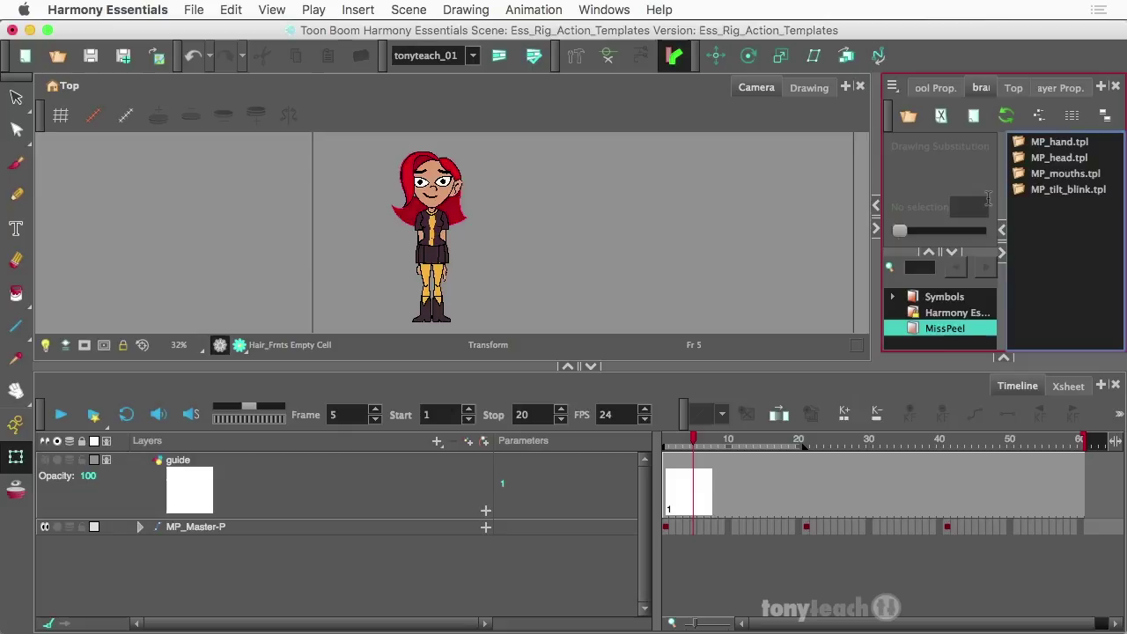
pyautogui.click(1026, 191)
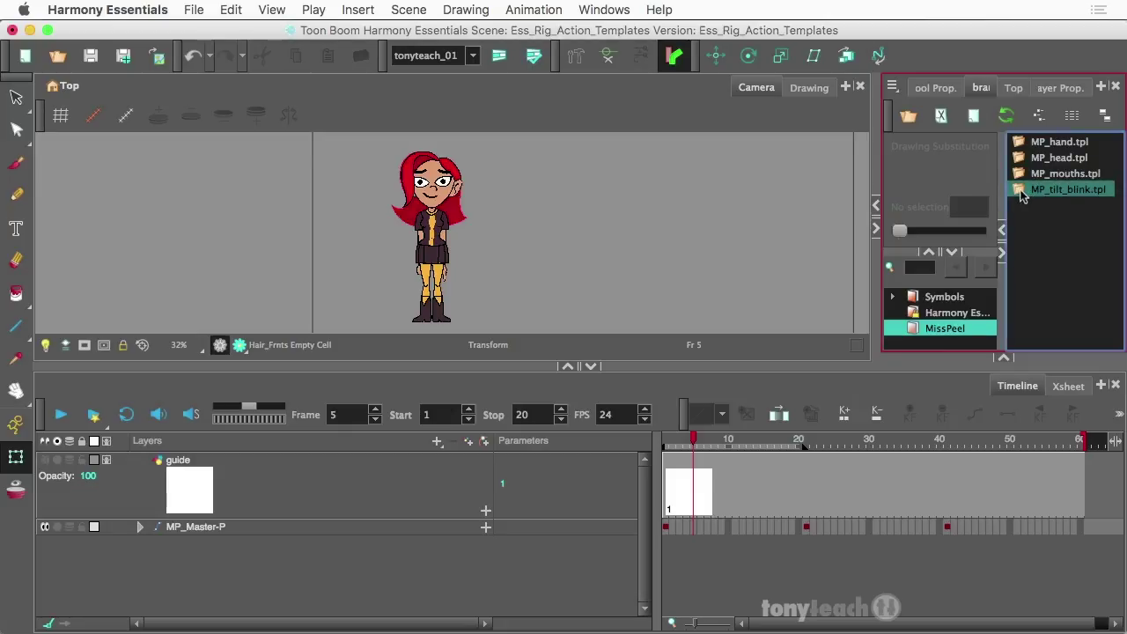
pyautogui.moveTo(1022, 195); pyautogui.dragTo(721, 530)
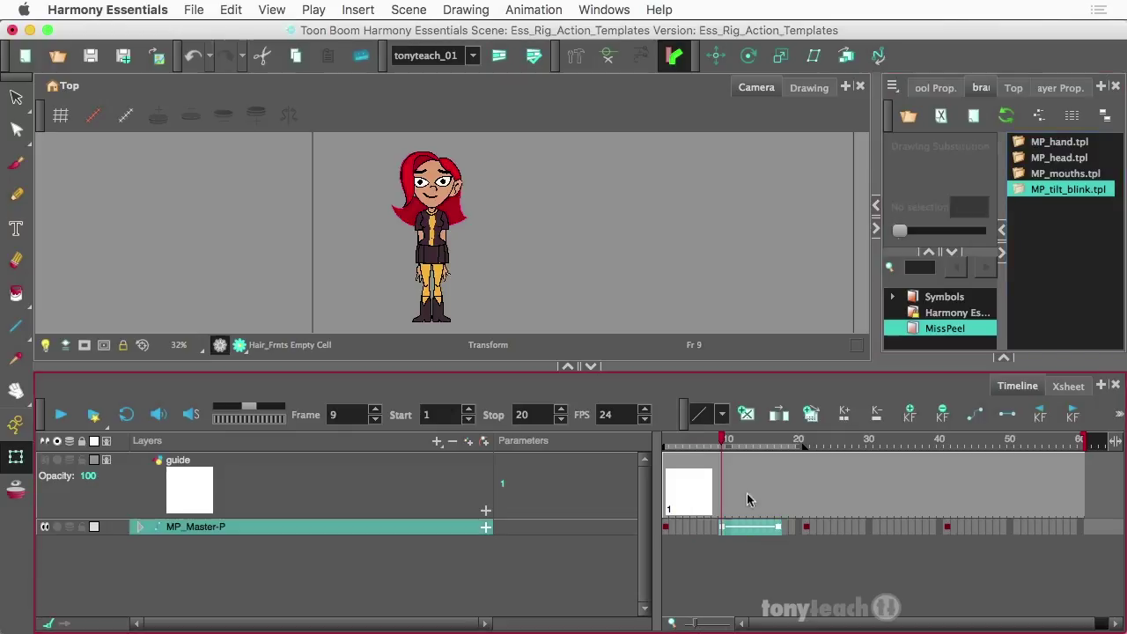
# Drop the template at frame 9 and scrub through to her tilted pose at frame 18
pyautogui.click(736, 443)
pyautogui.moveTo(746, 451); pyautogui.dragTo(765, 477)
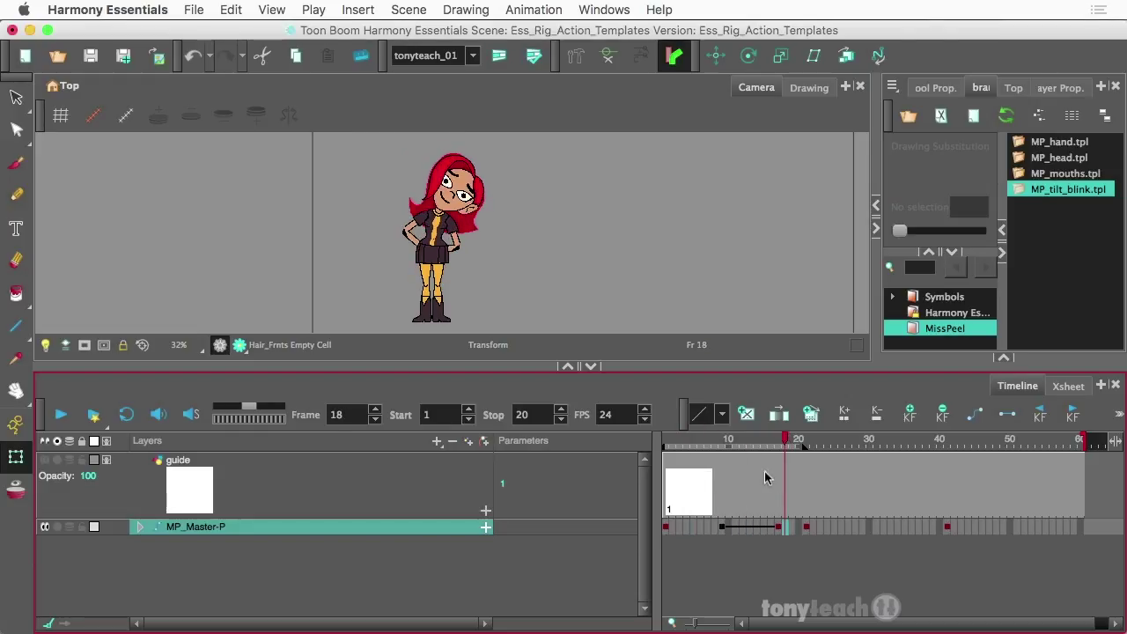